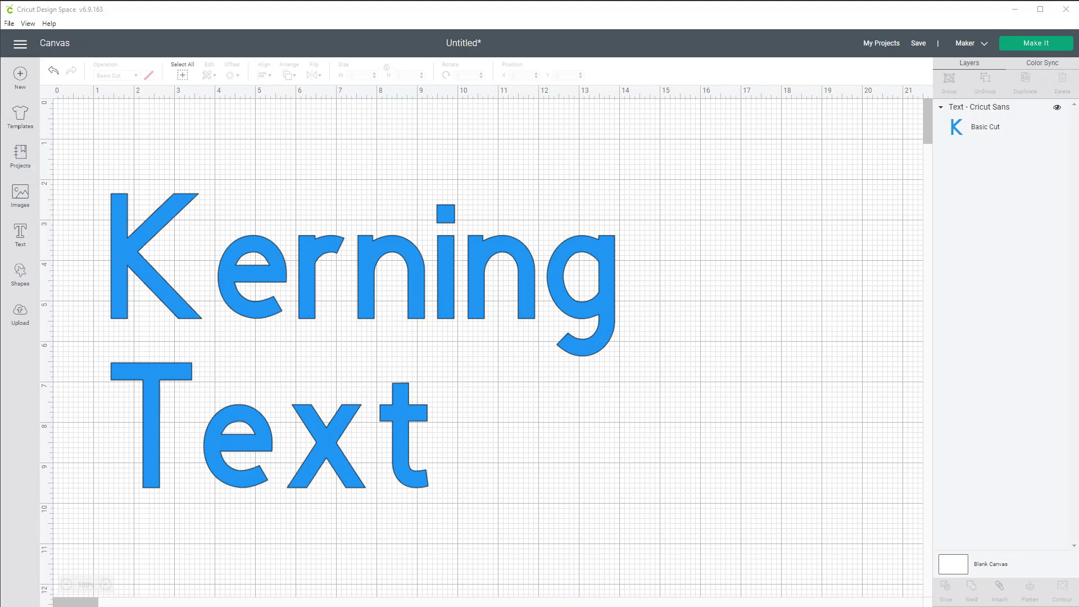
Move the text block lower on the canvas and change its font to the system font Cherish Today Regular
drag(361, 338, 443, 427)
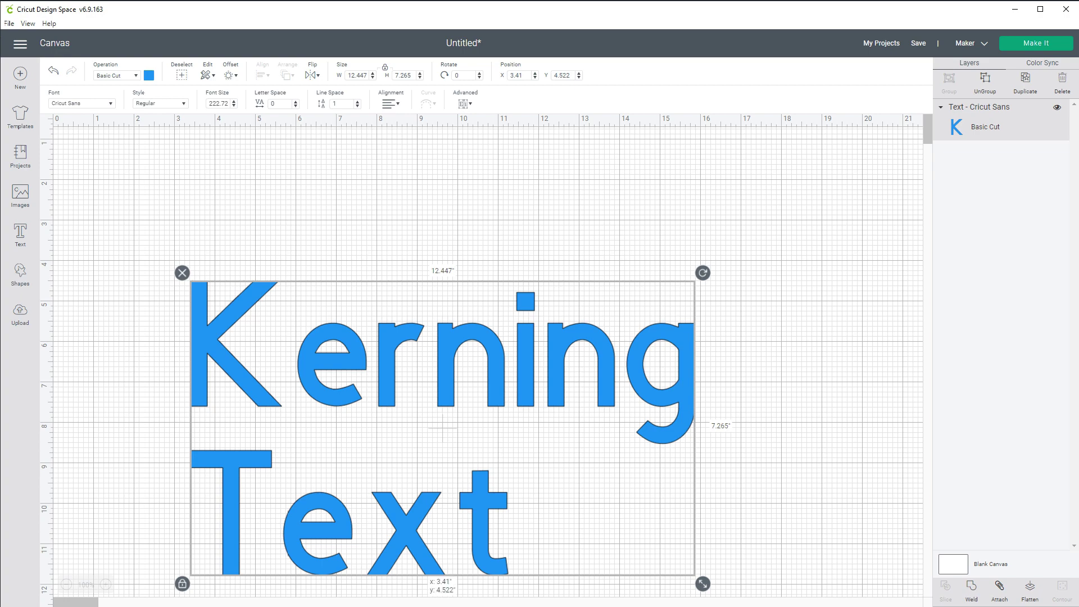
drag(442, 428, 458, 411)
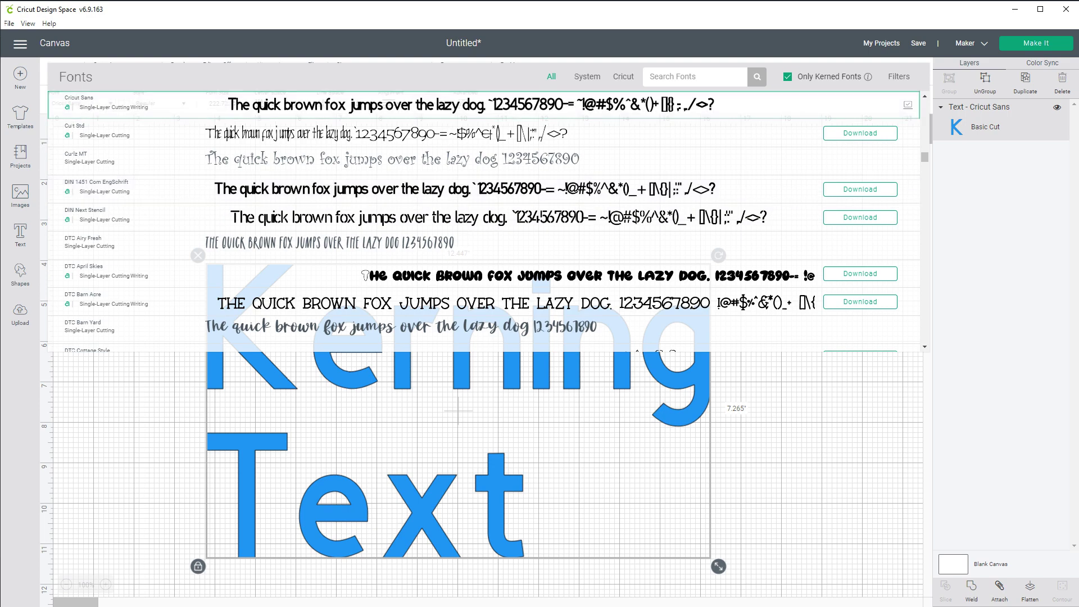
click(587, 77)
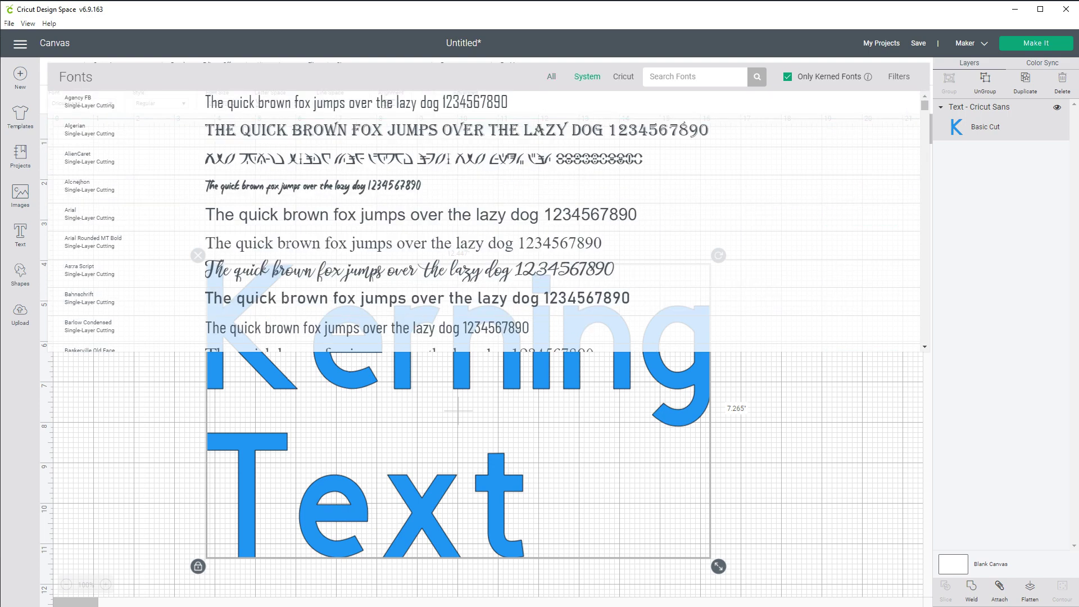
scroll(483, 188, down, 5)
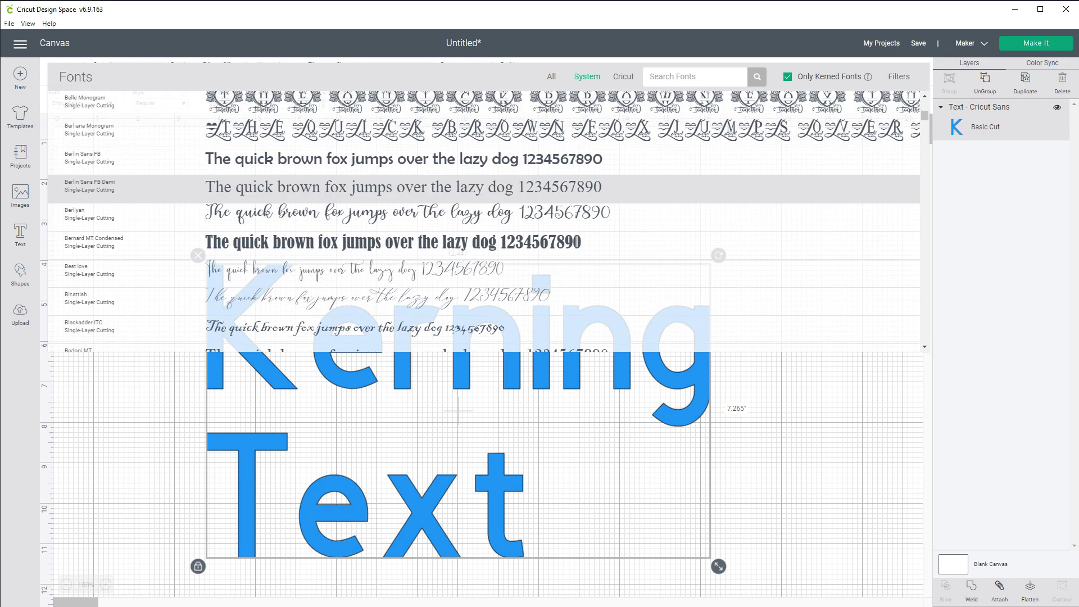
scroll(483, 180, down, 5)
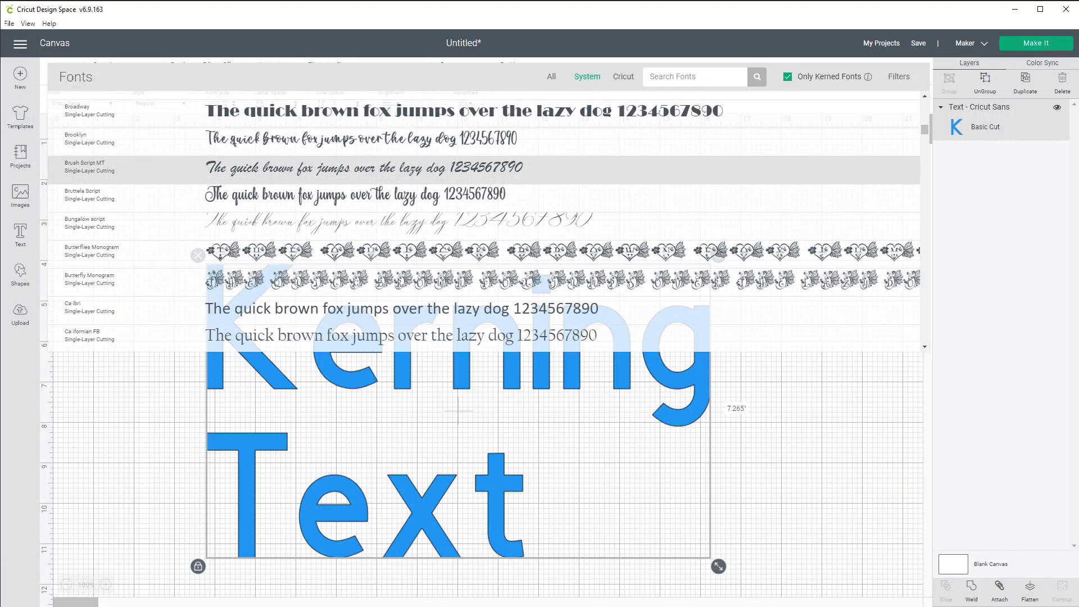
scroll(483, 180, down, 5)
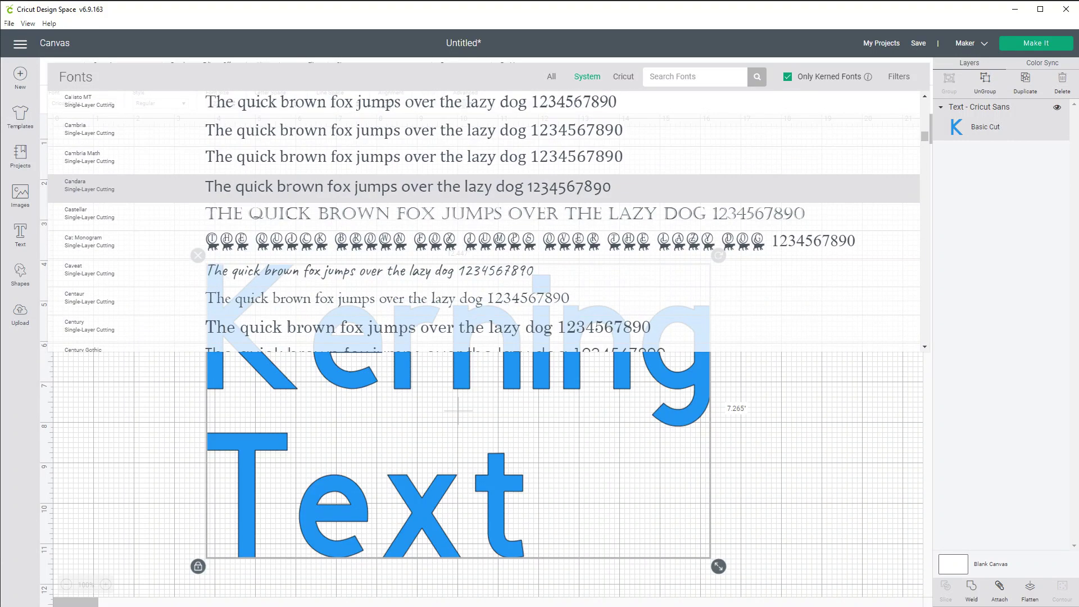
scroll(484, 180, down, 5)
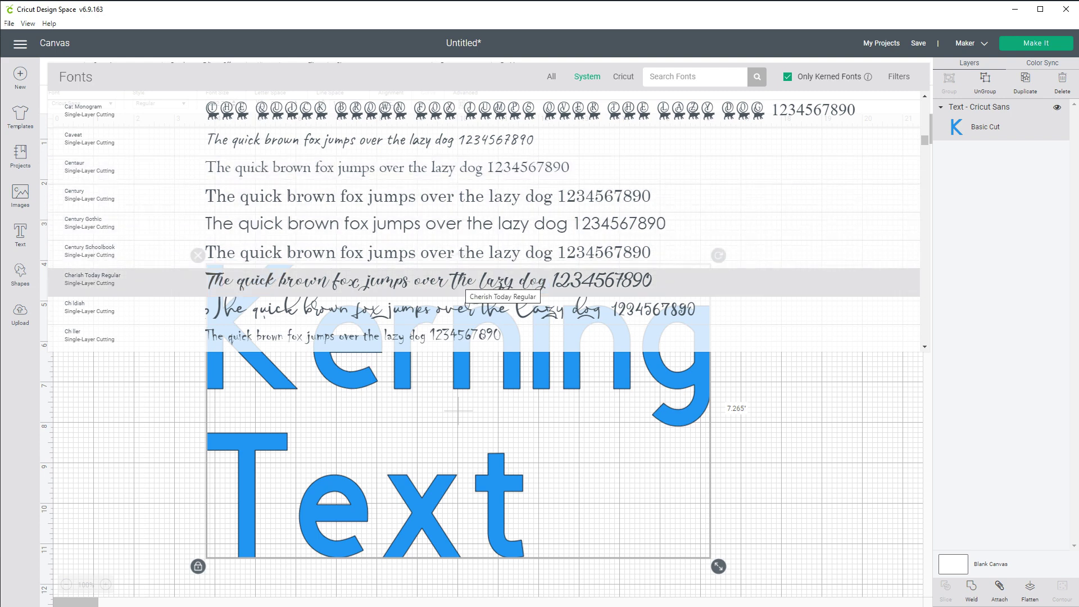
click(472, 281)
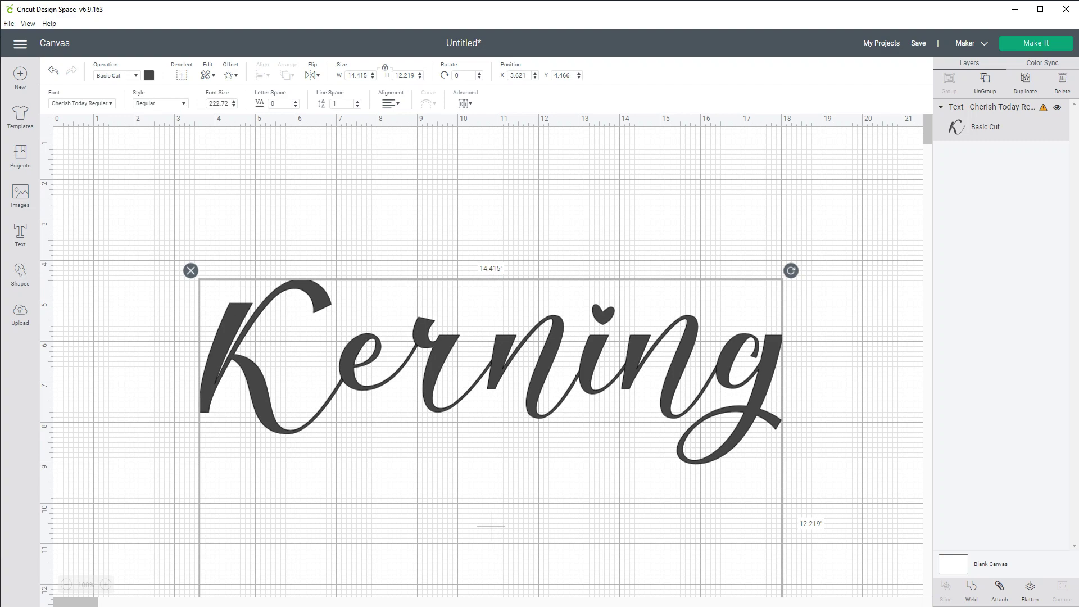
Lower the text's line space gradually to -3.8
scroll(506, 359, down, 5)
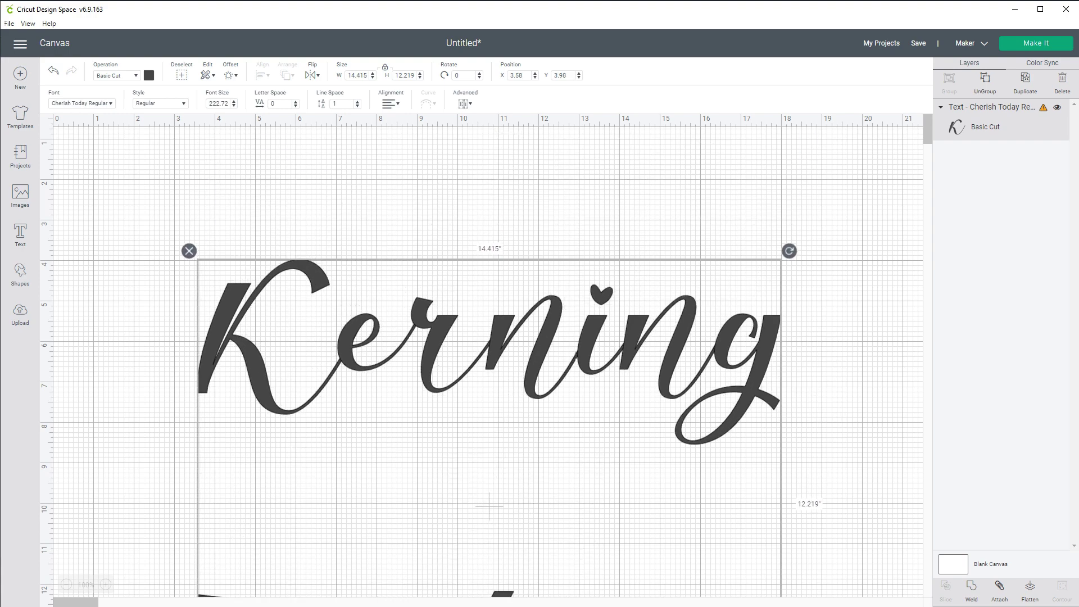
key(Down)
key(Down)
key(Down)
key(Down)
key(Down)
key(Down)
key(Down)
key(Down)
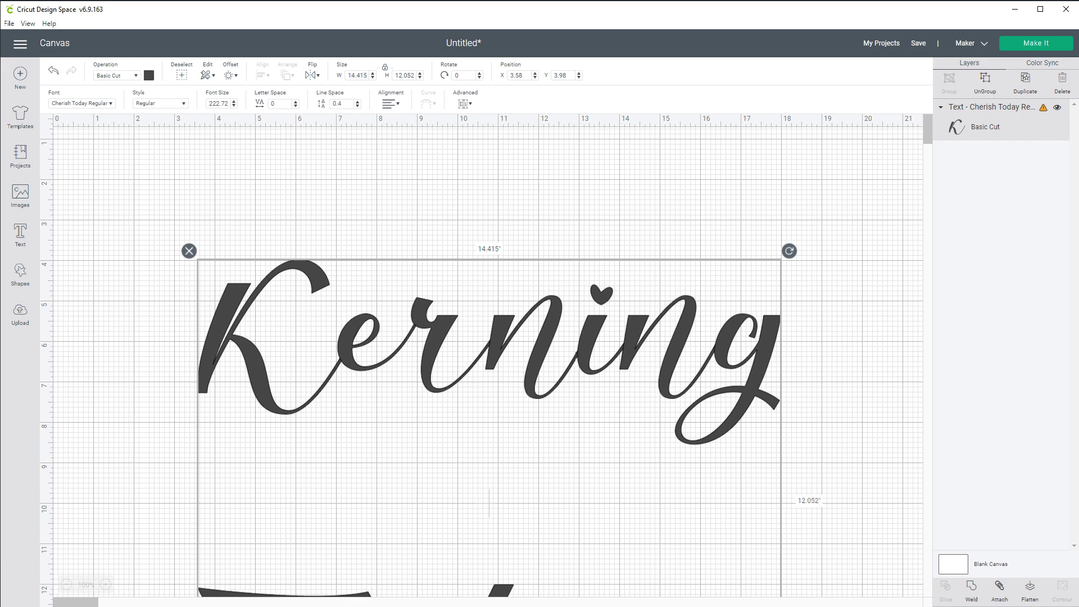
key(Down)
key(Down)
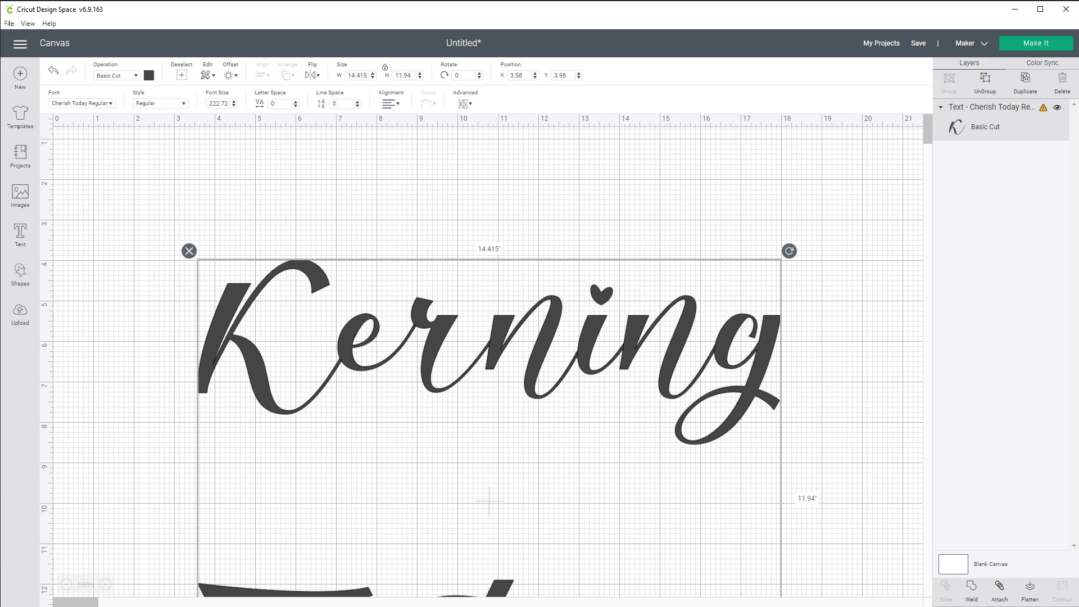
key(Down)
key(Down)
key(Down)
key(Down)
key(Down)
key(Down)
key(Down)
key(Down)
key(Down)
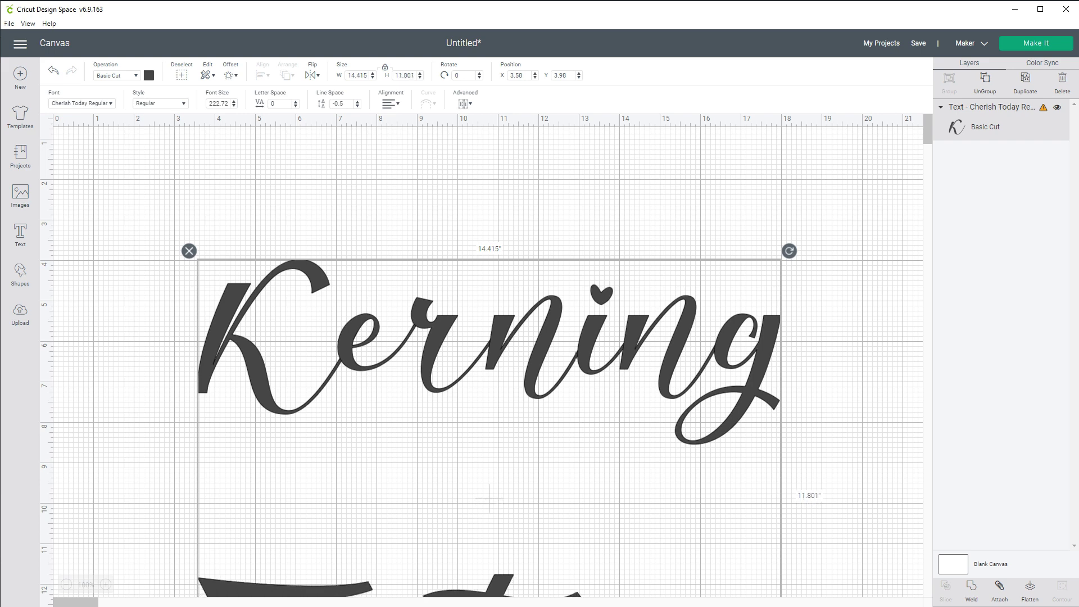
key(Down)
key(Down)
key(Down)
key(Down)
key(Down)
key(Down)
key(Down)
key(Down)
key(Down)
key(Down)
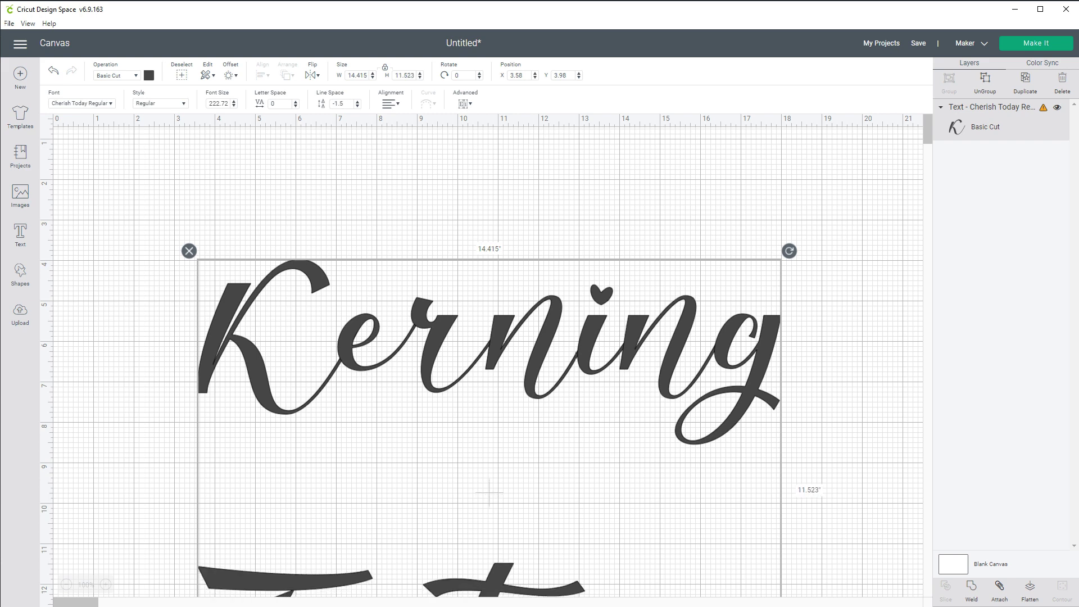
key(Down)
key(Down)
key(Down)
key(Down)
key(Down)
key(Down)
key(Down)
key(Down)
key(Down)
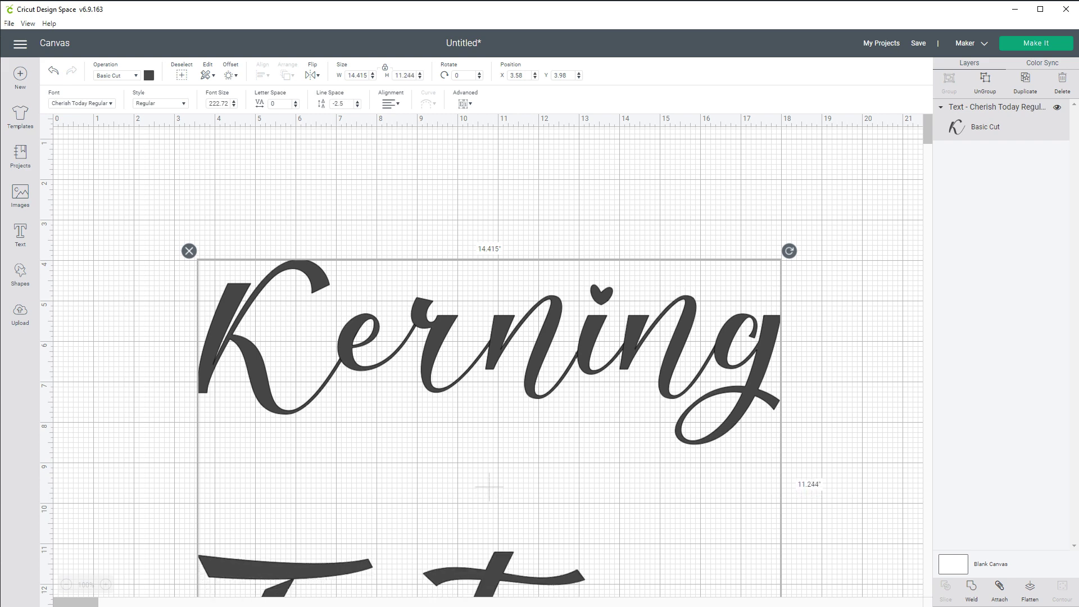
key(Down)
key(Down)
key(Down)
key(Down)
key(Down)
key(Down)
key(Down)
key(Down)
key(Down)
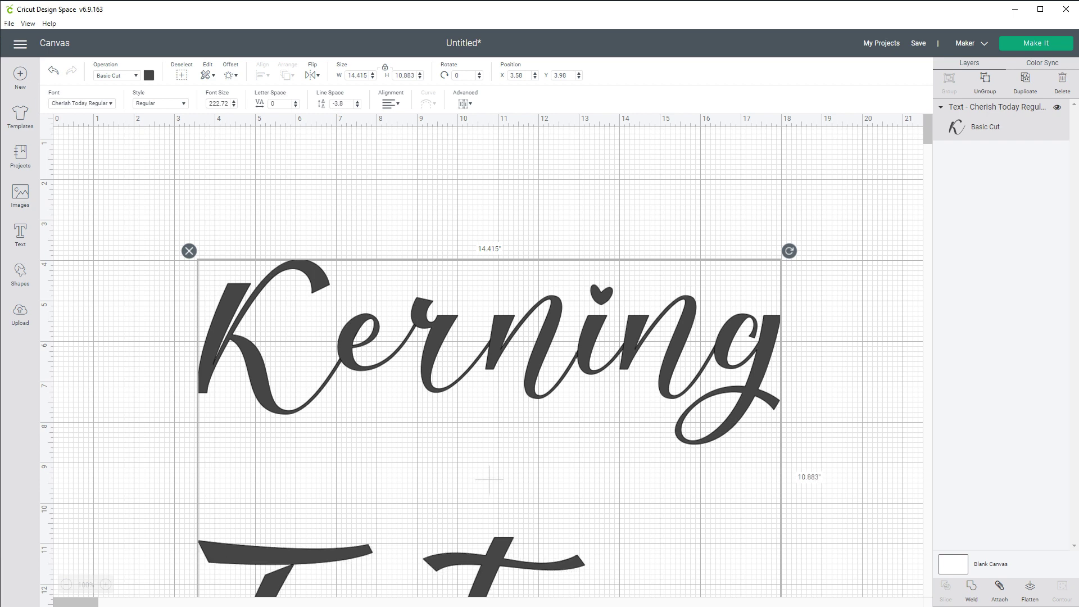
Set the line space to -6 and move the text block up to about X 3.594, Y 1.925
key(ctrl+a)
text(-6)
key(Return)
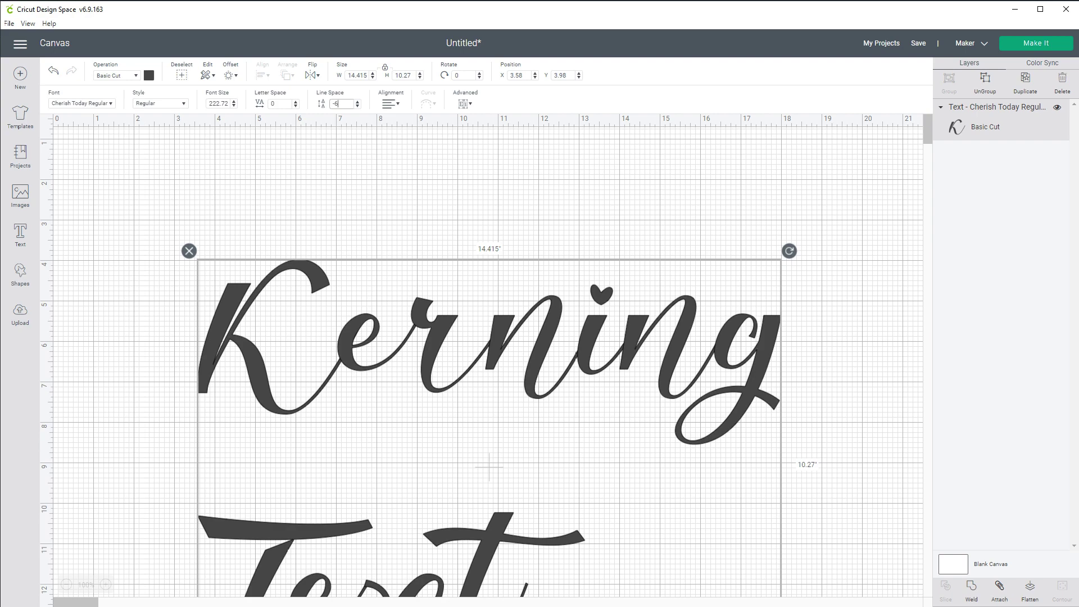
scroll(489, 371, down, 4)
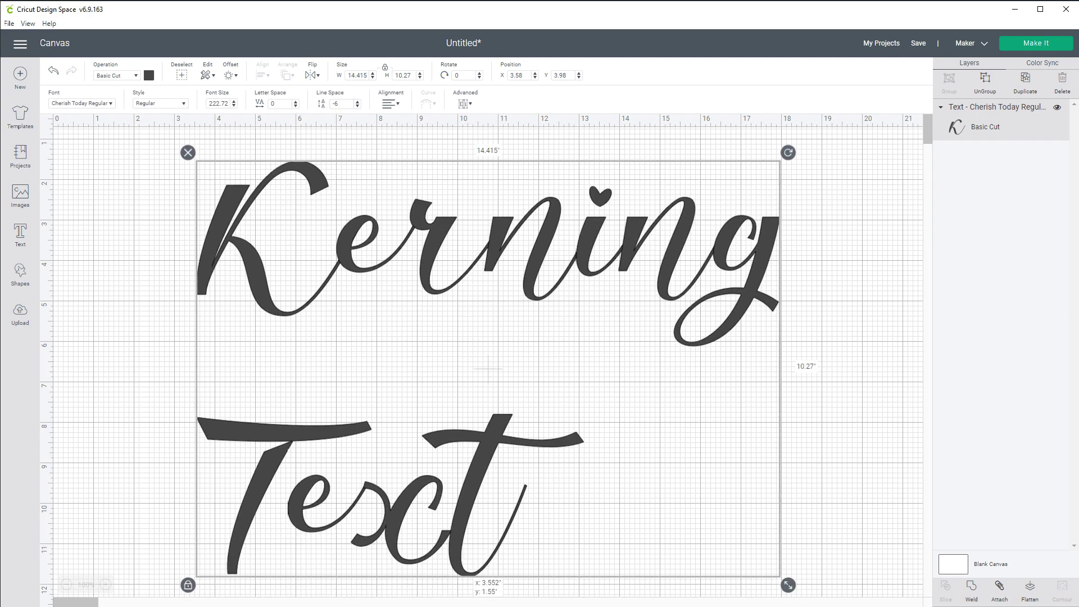
drag(488, 369, 490, 384)
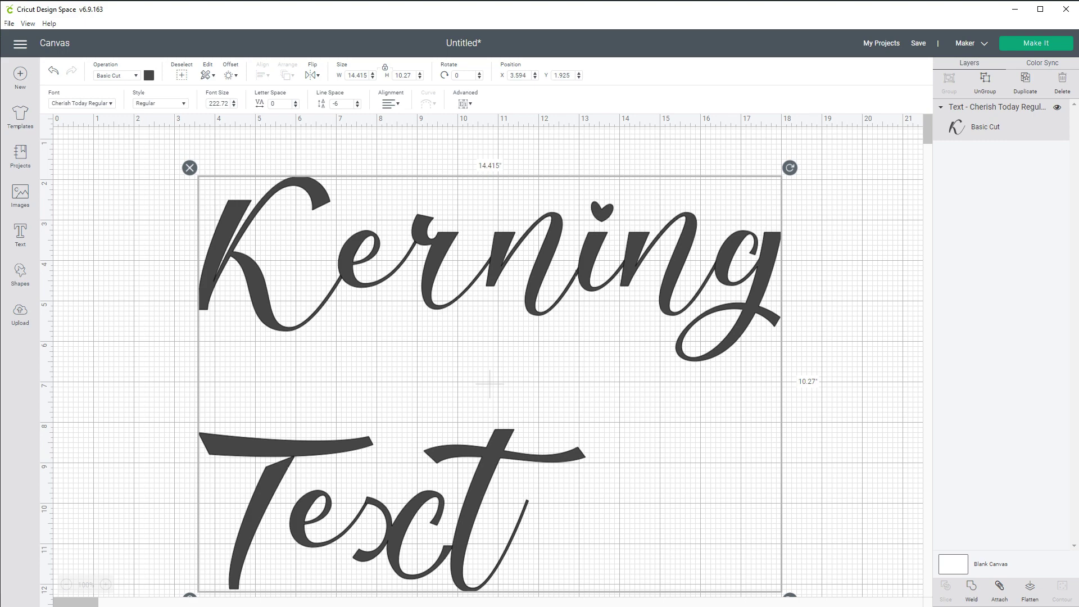
Recolour the text light green and nudge it to about X 3.621, Y 1.98
click(149, 75)
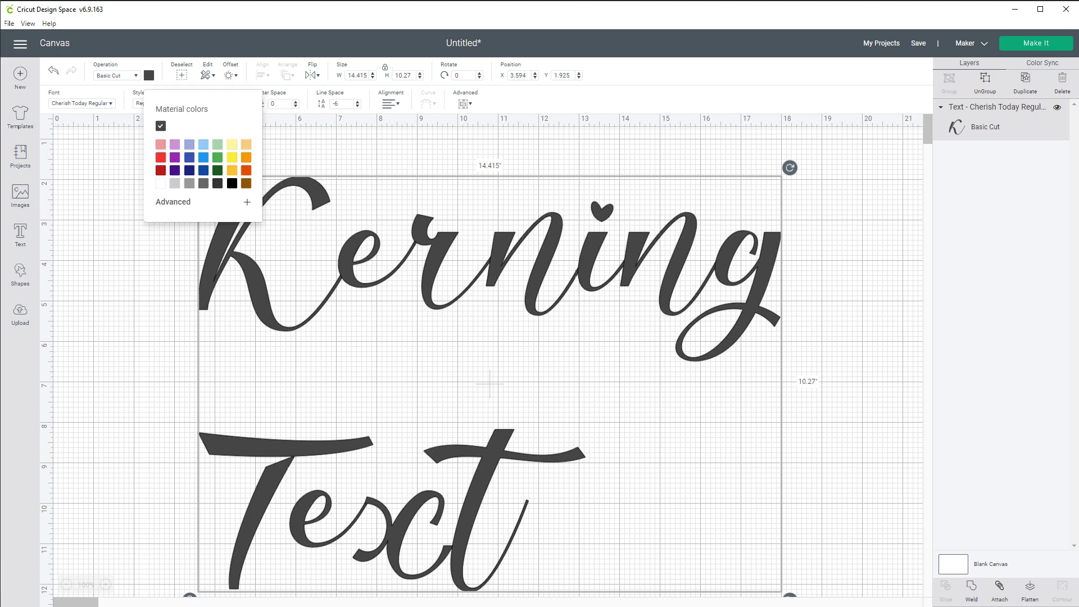
click(217, 145)
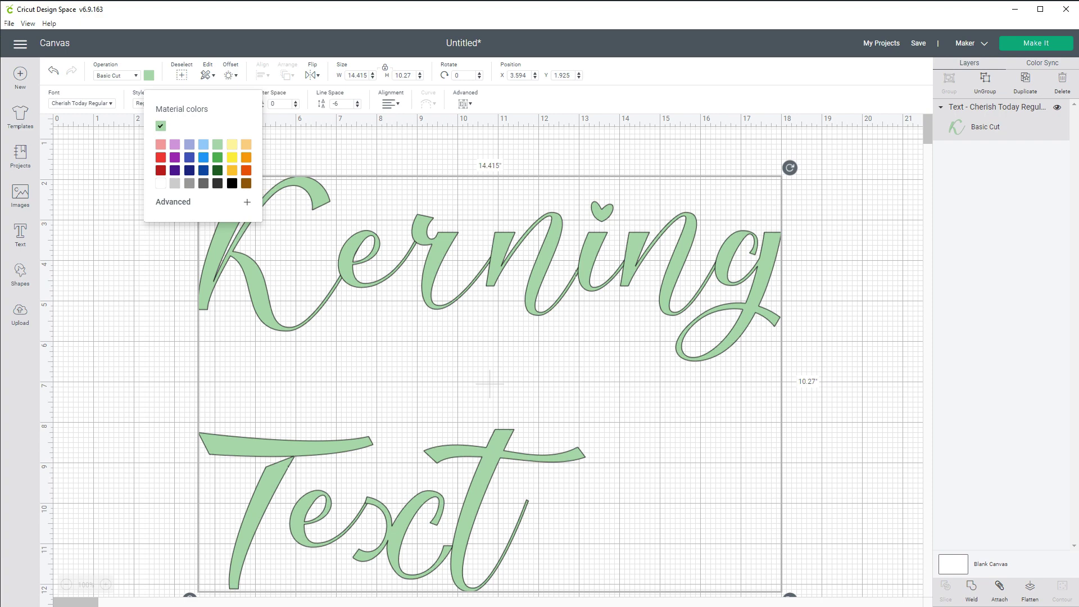
drag(490, 384, 490, 386)
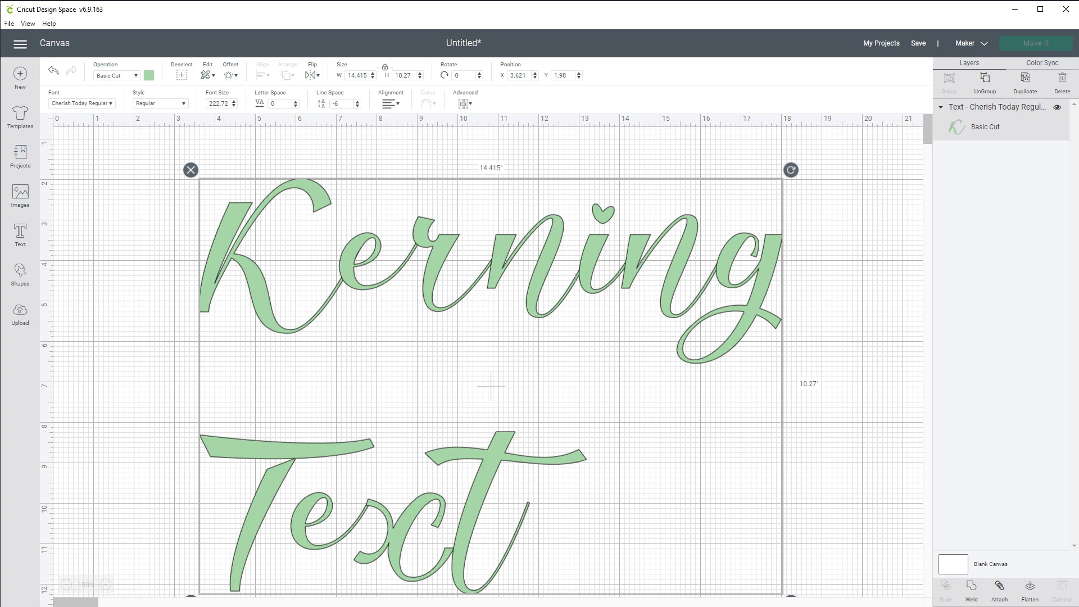
Preview how the text is laid out on the cutting mat and return to the canvas
click(1036, 43)
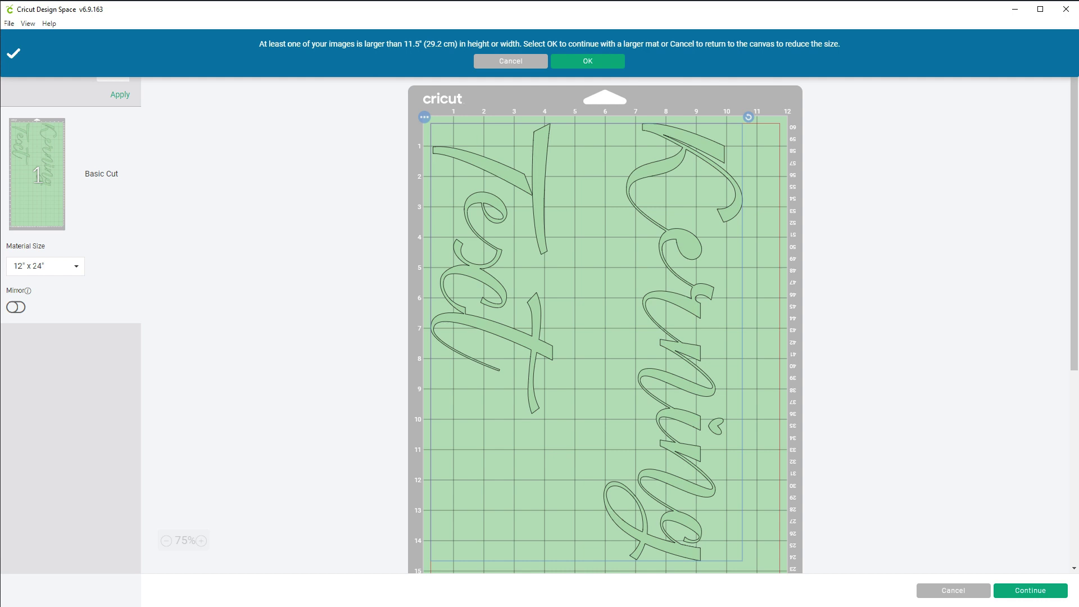
click(510, 61)
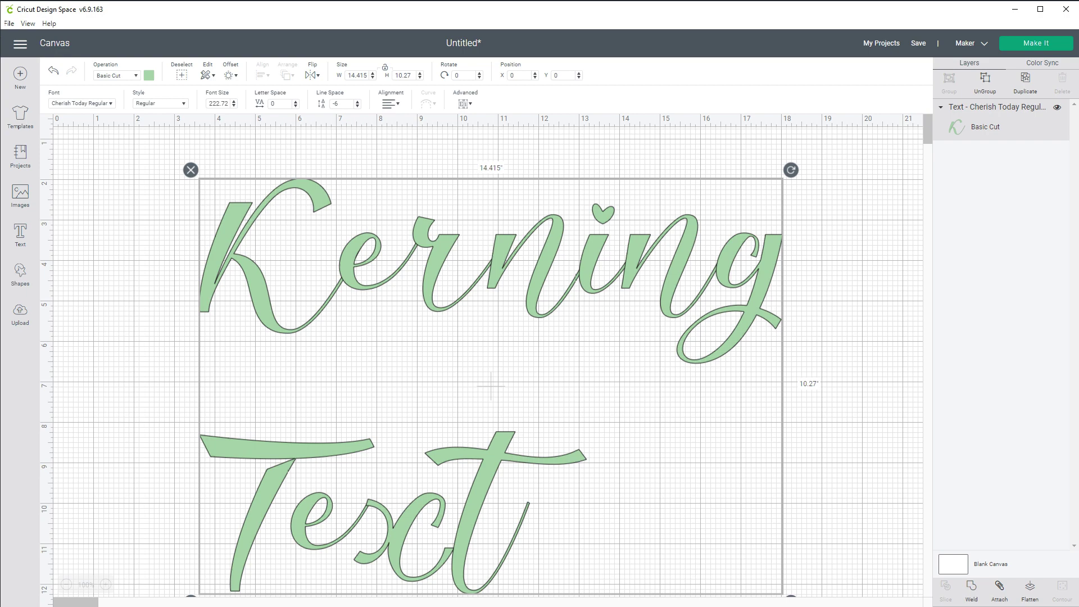
Ungroup the text into single letters and regroup them as two separate words, Kerning and Text
key(ctrl+shift+g)
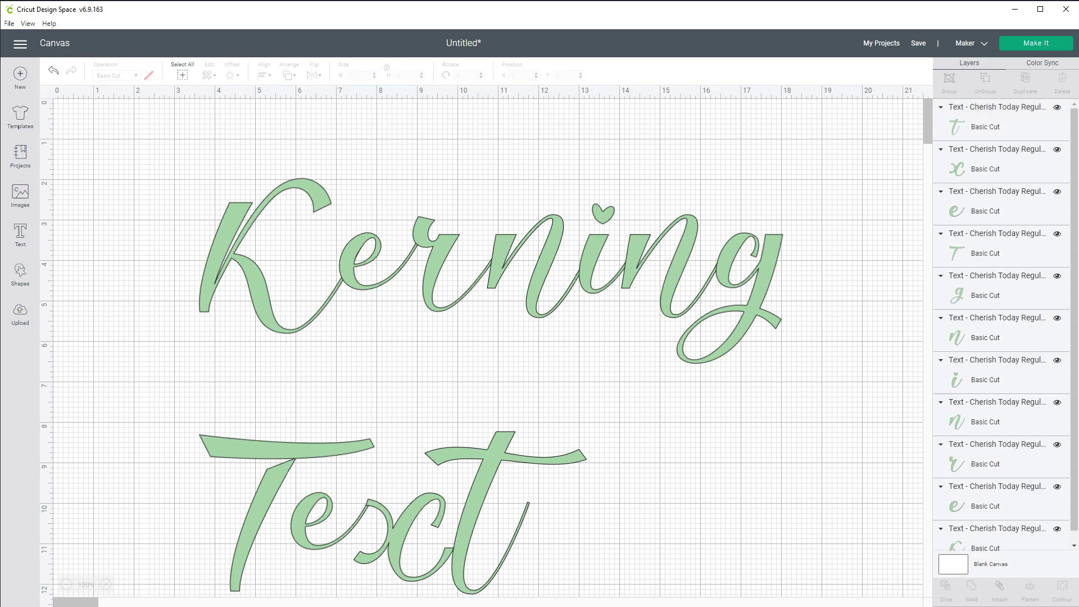
drag(104, 154, 829, 312)
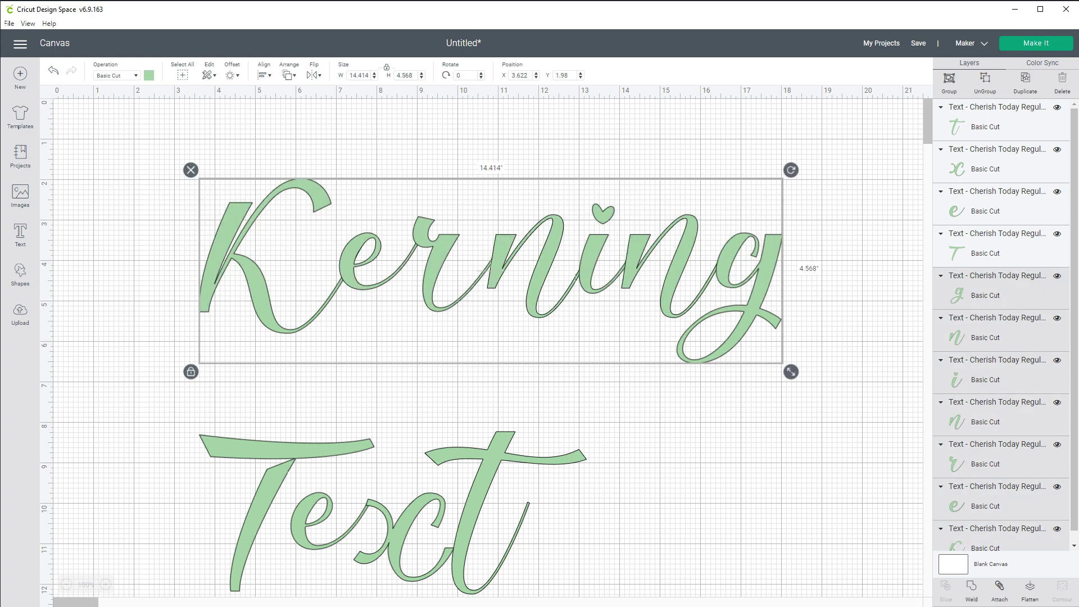
key(ctrl+g)
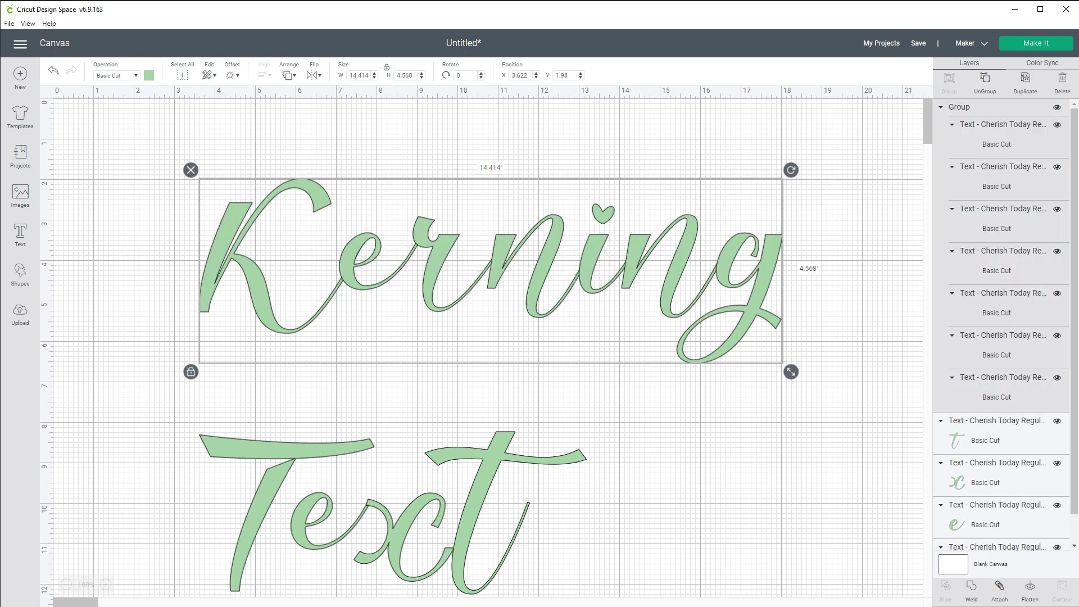
drag(139, 434, 625, 568)
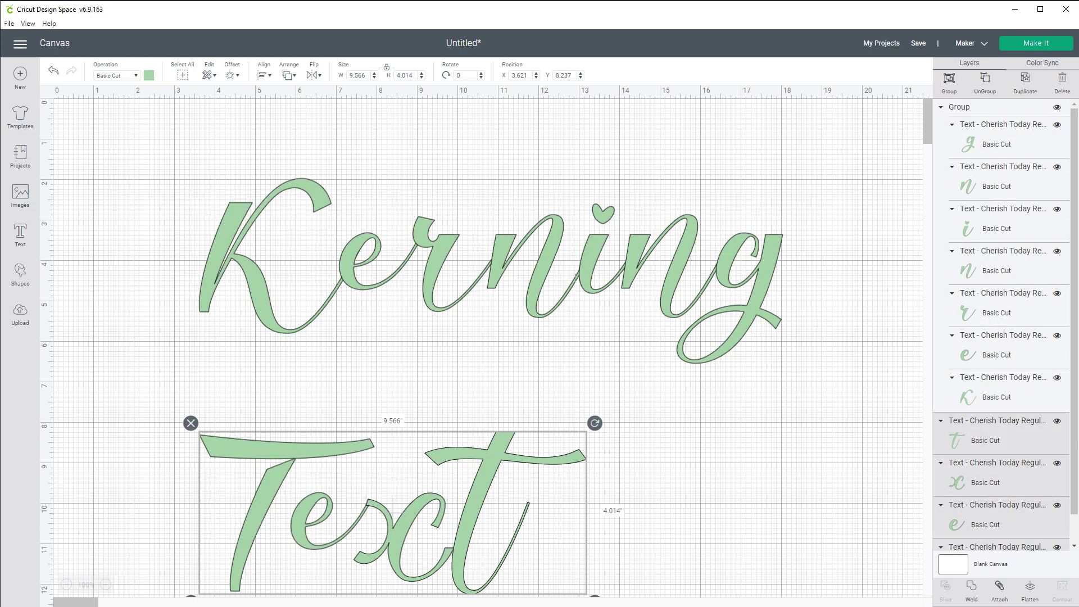
key(ctrl+g)
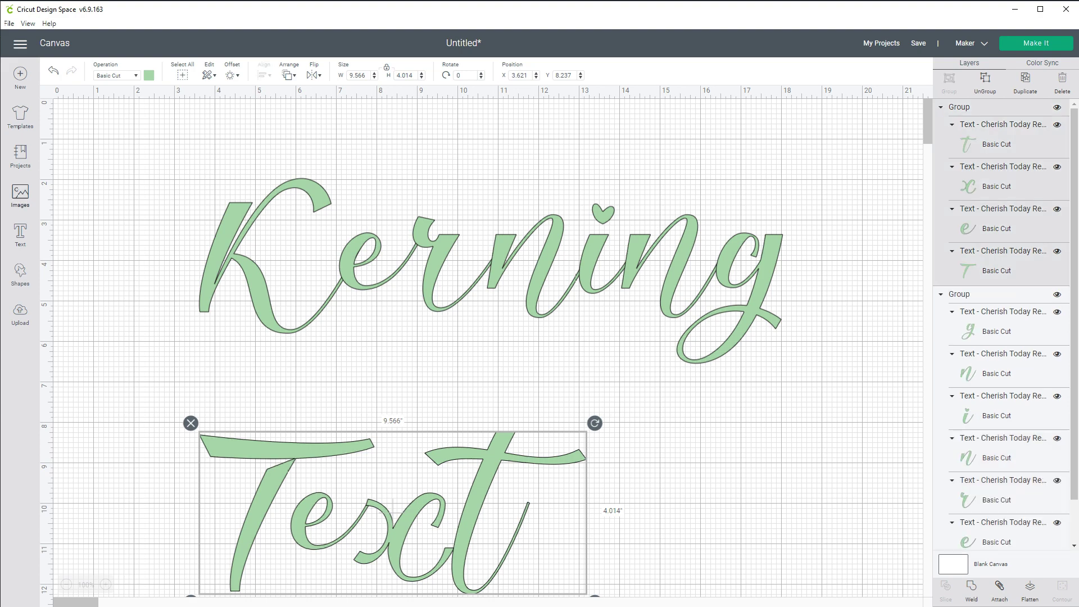
key(Escape)
Scale both word groups together down to about 7.859 by 5.599 inches and preview their mat layout
drag(143, 253, 579, 529)
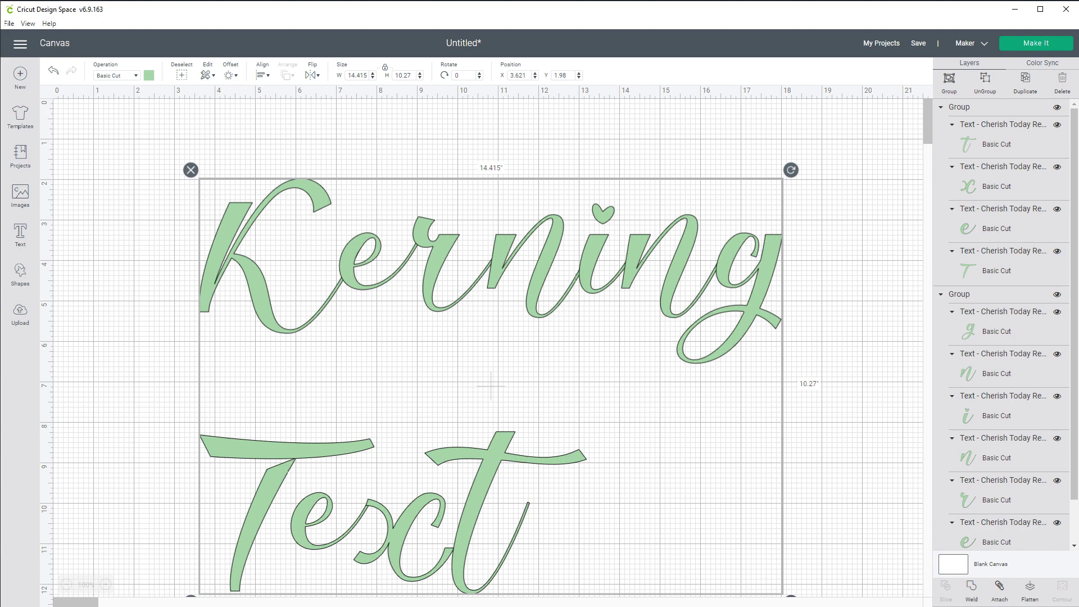
drag(791, 598, 525, 413)
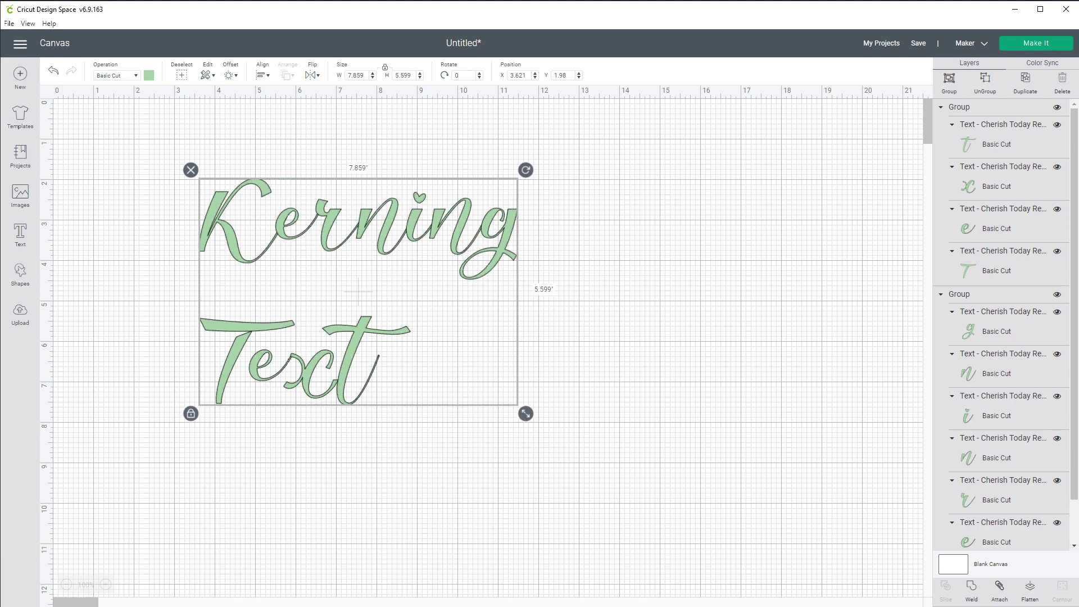
click(1035, 42)
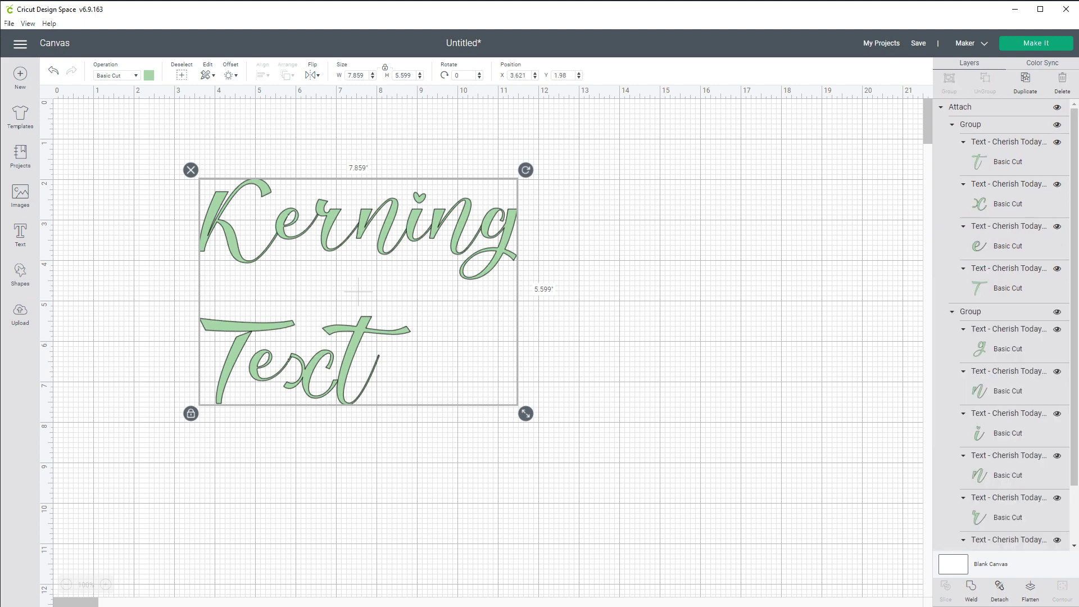
Preview the attached words on the mat, and undo both the attachment and the resizing
click(1035, 43)
key(ctrl+z)
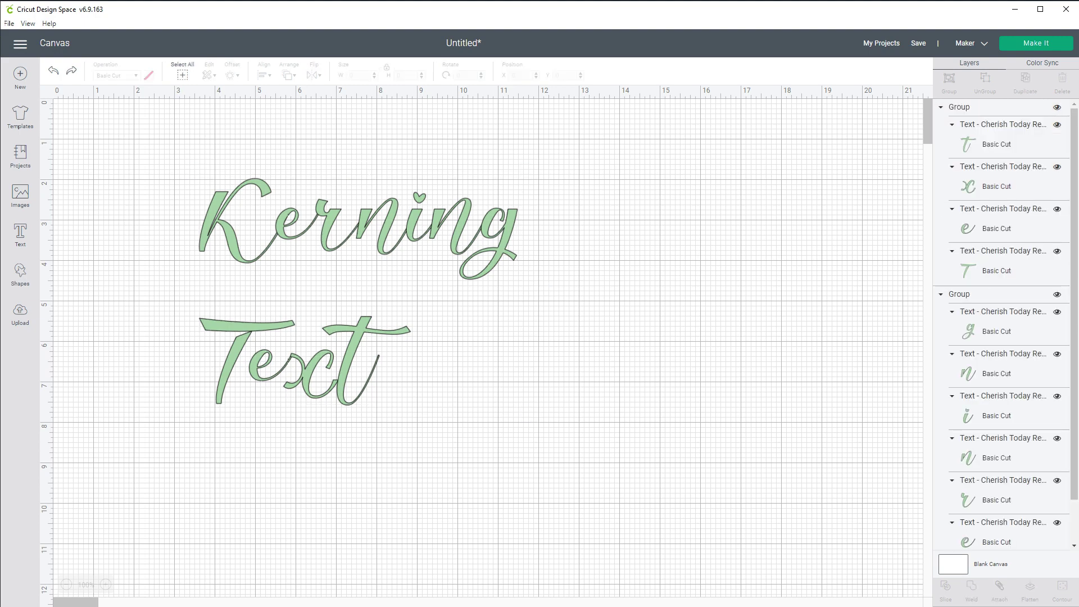
key(ctrl+z)
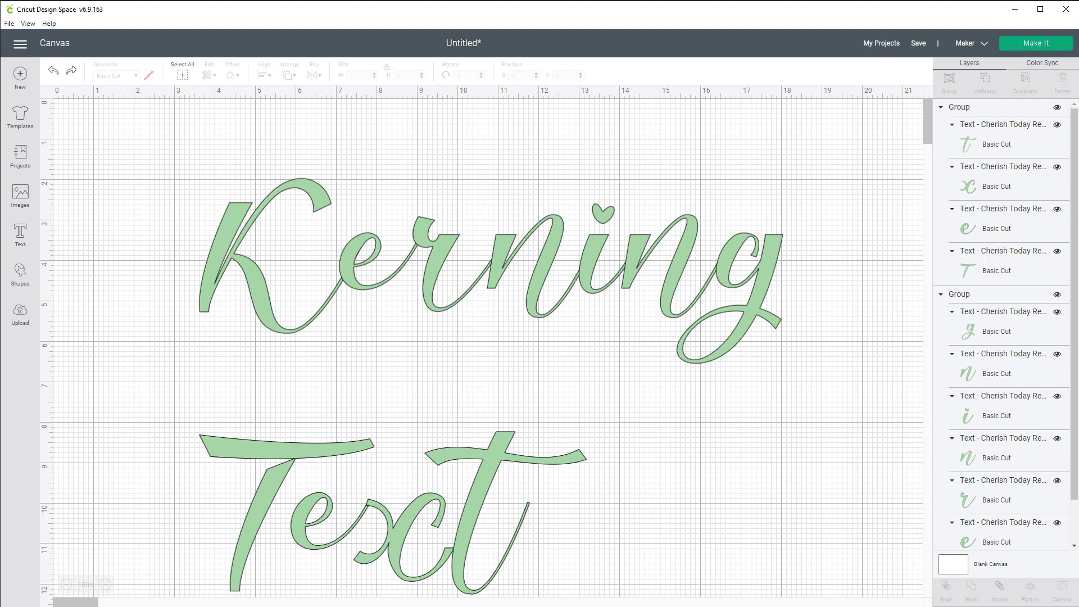
Move the Text word group up closer beneath Kerning, to about X 3.76, Y 7.181
click(433, 264)
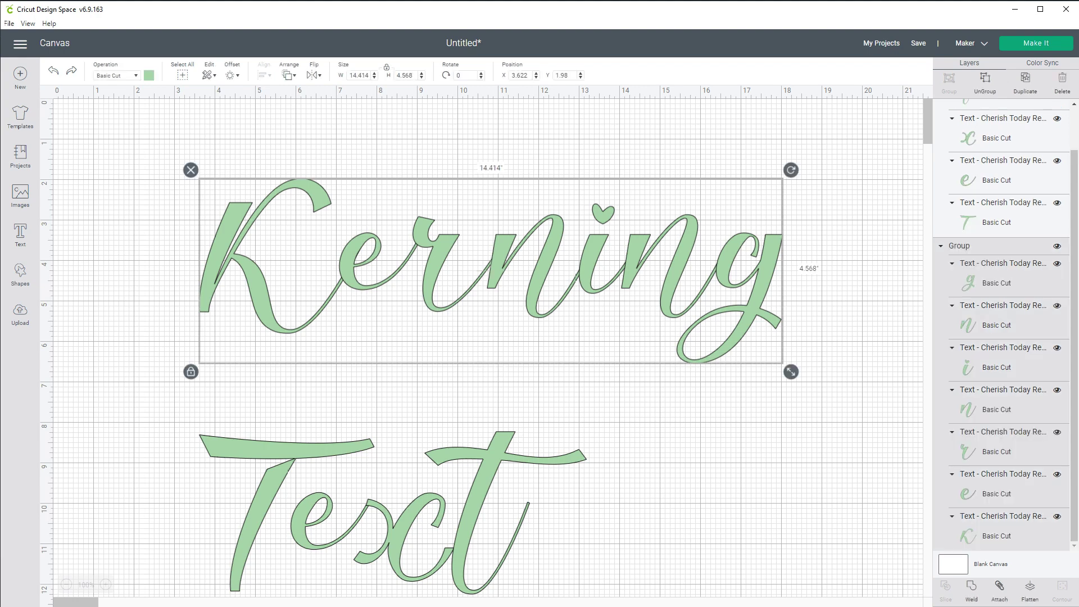
drag(392, 508, 398, 465)
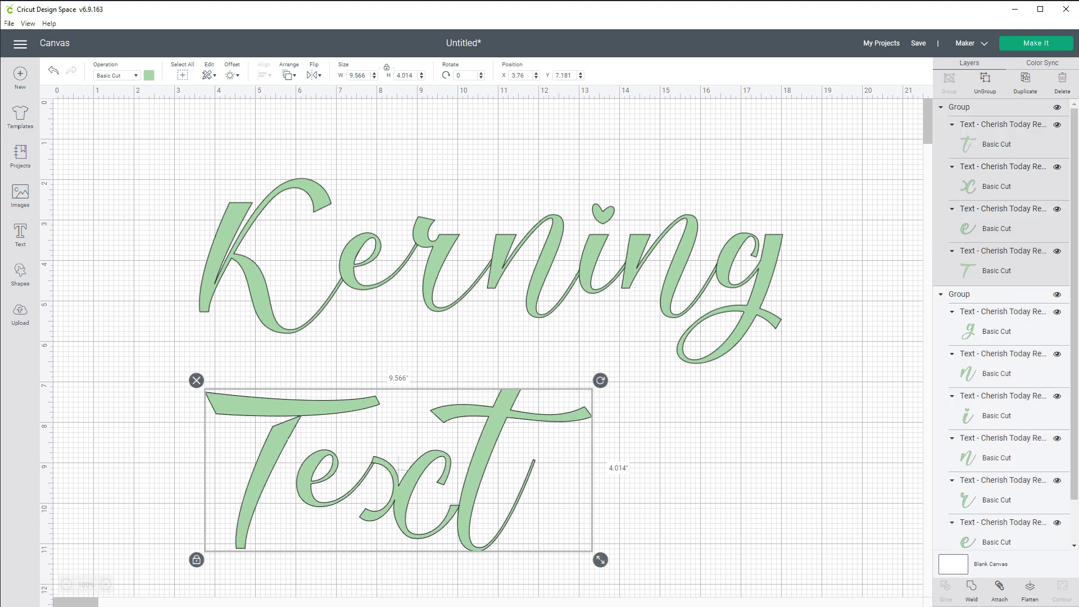
Undo the Text group's move, the word grouping, the ungrouping and the recolouring to restore one single text object
key(ctrl+z)
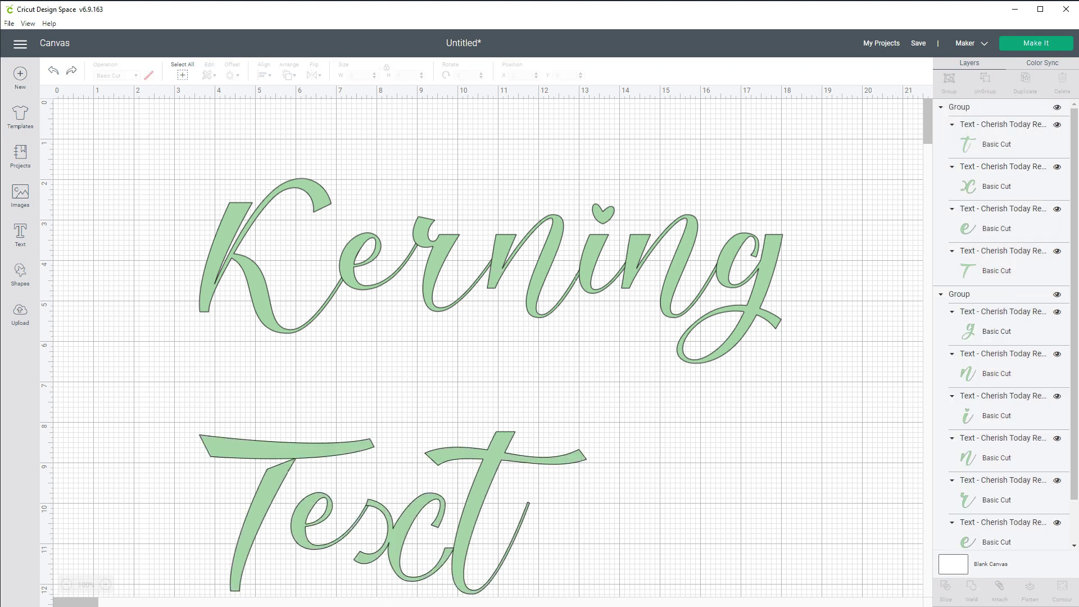
click(497, 263)
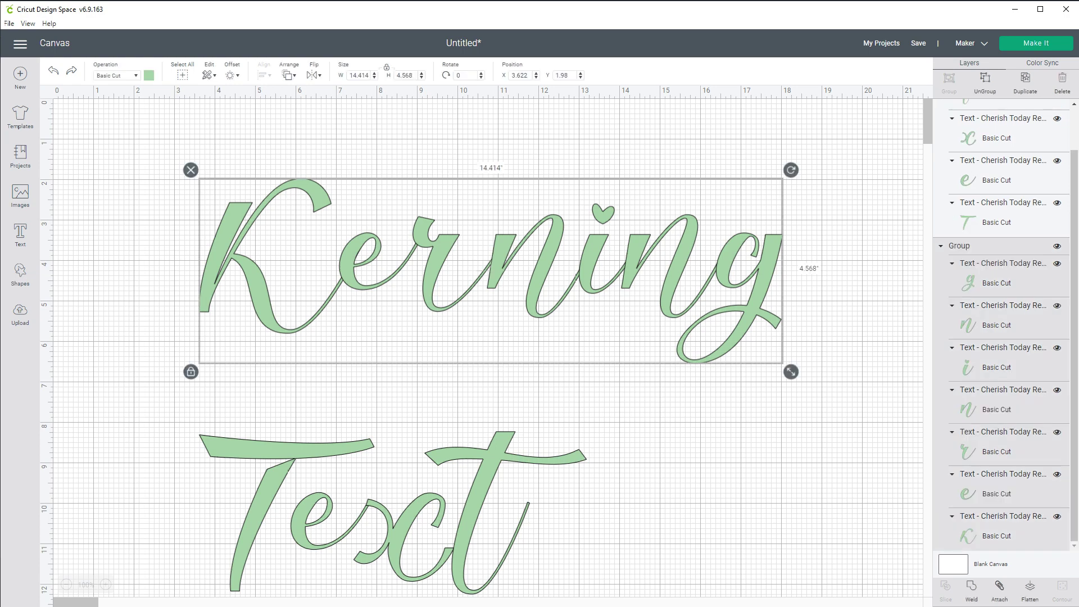
key(Escape)
click(497, 263)
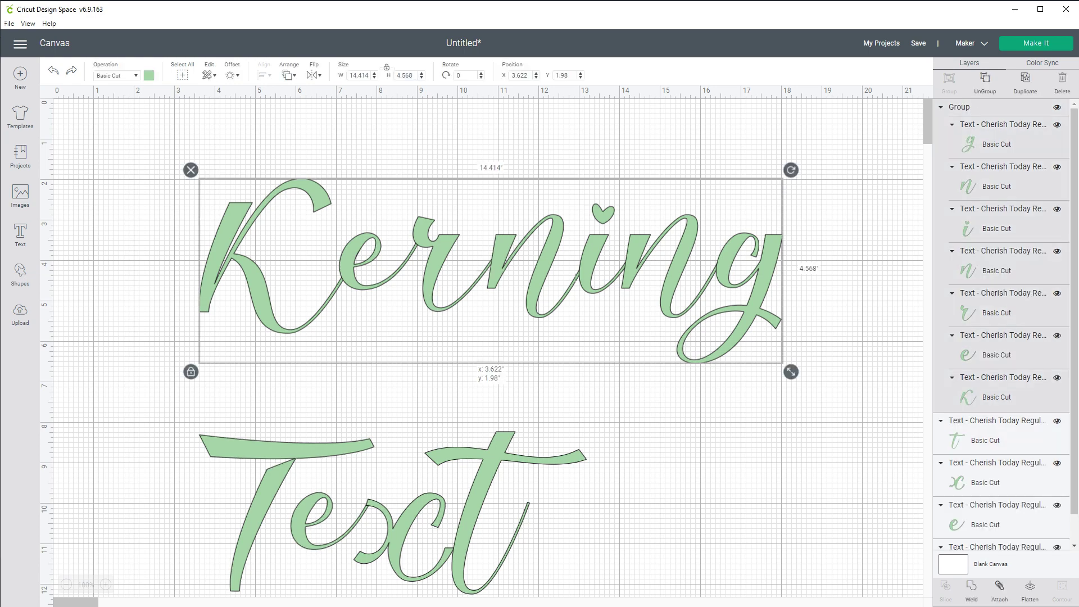
key(Escape)
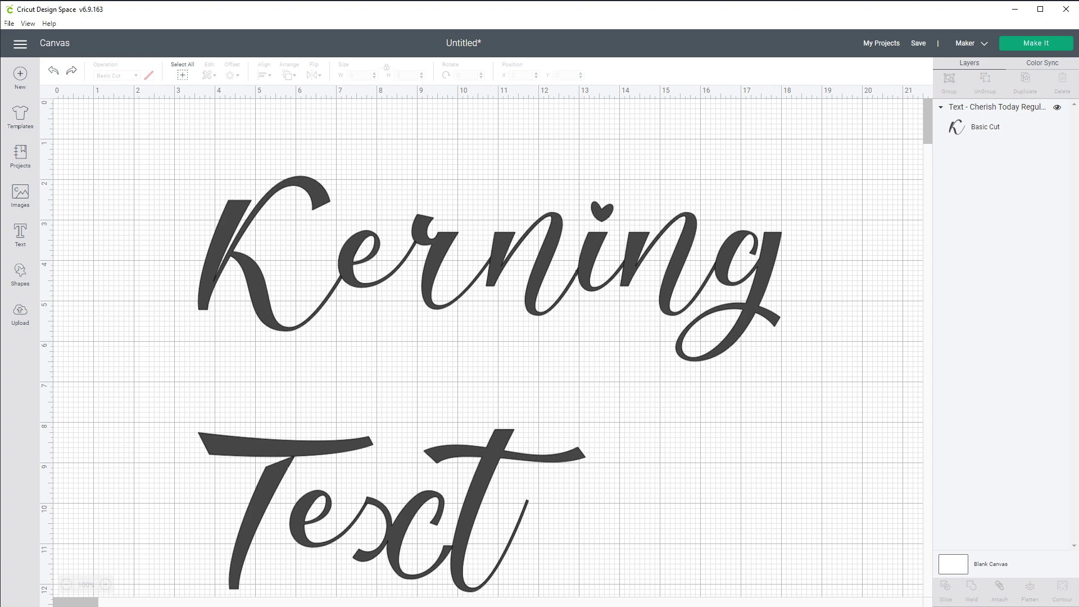
Recolour the whole Kerning Text object with the light green material colour
key(ctrl+a)
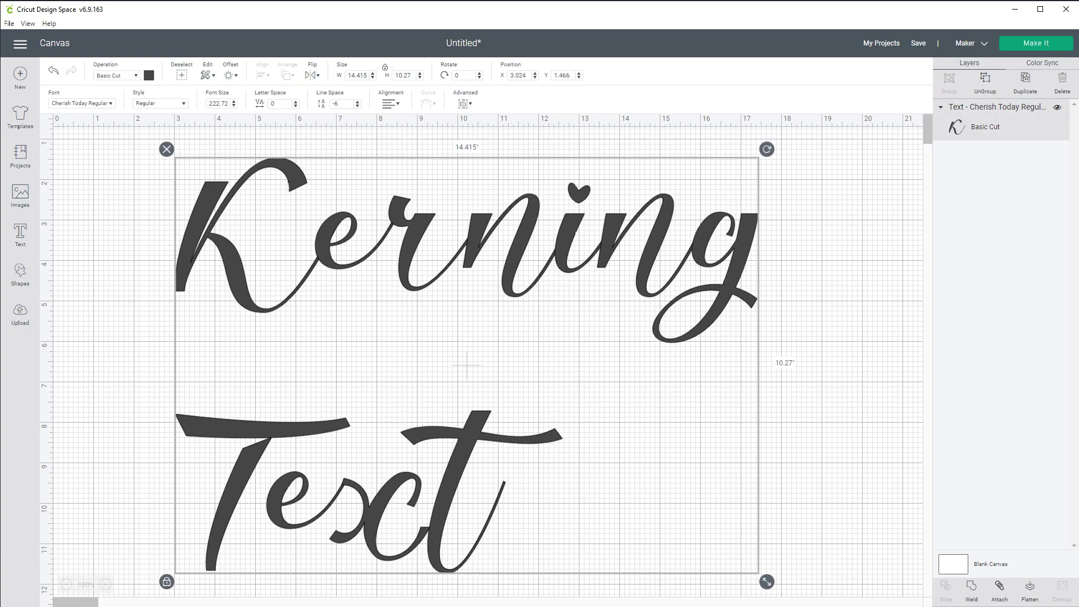
click(149, 75)
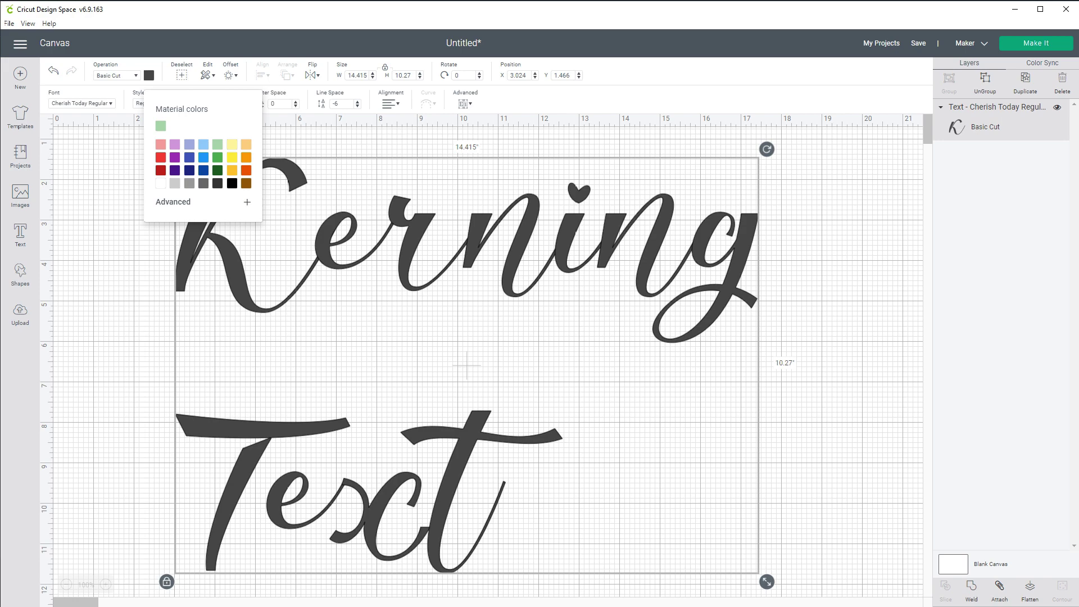
click(160, 126)
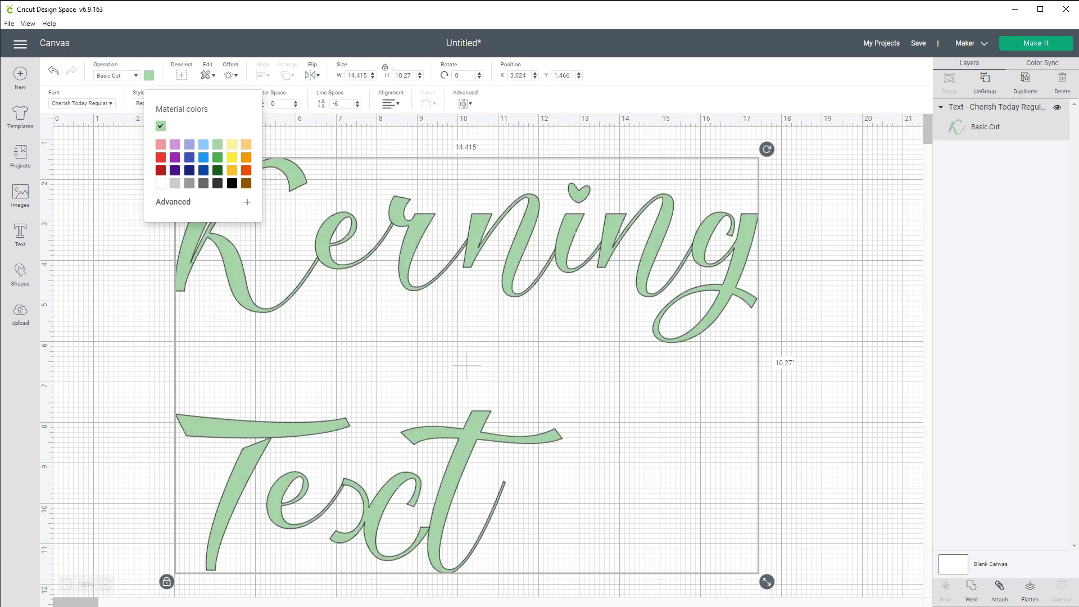
Change the text's font to Belinda from the Cricut font collection
click(82, 104)
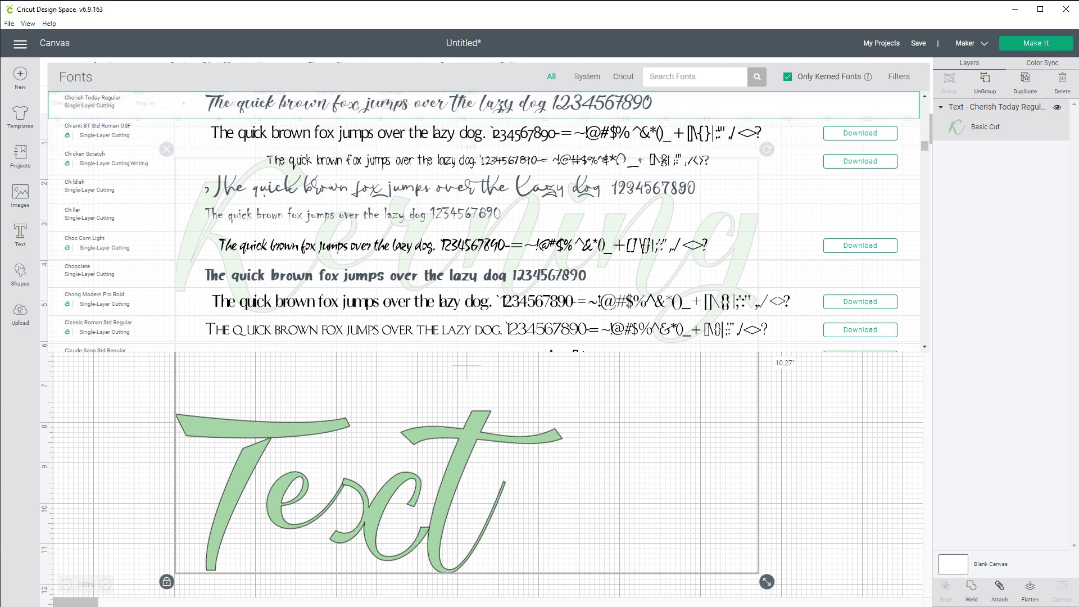
click(623, 77)
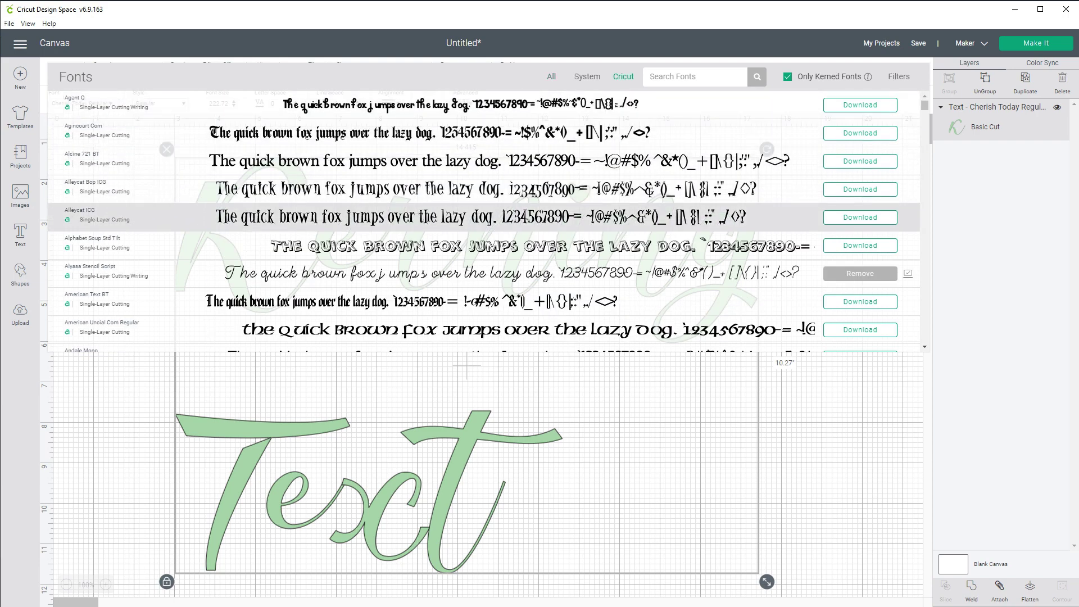
scroll(483, 180, down, 5)
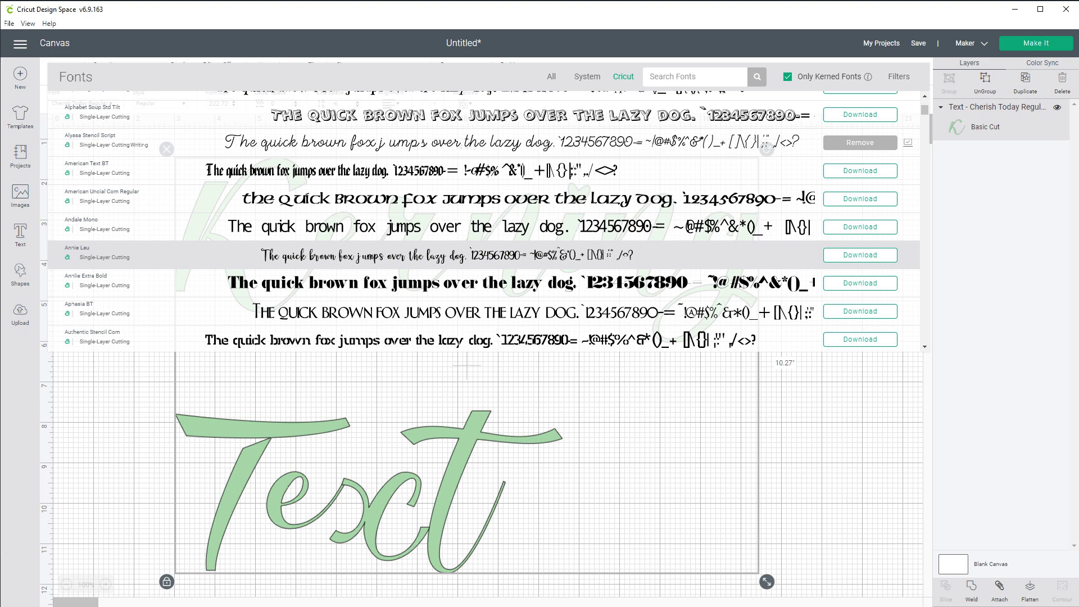
scroll(484, 247, down, 10)
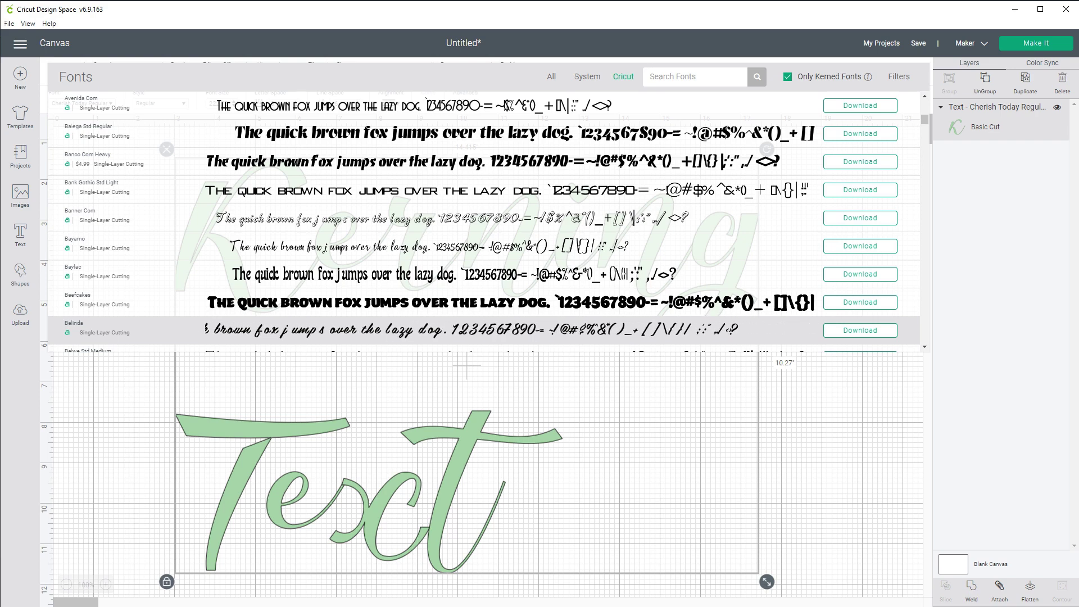
click(484, 330)
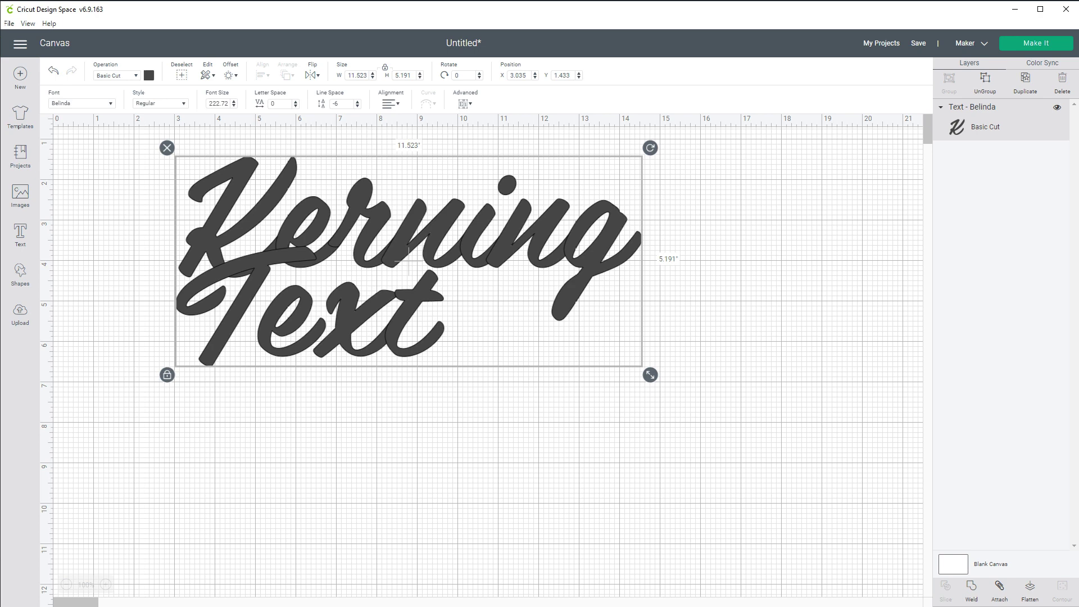
Set the text's line spacing to 0 and its material colour to light green
click(341, 104)
text(0)
key(Return)
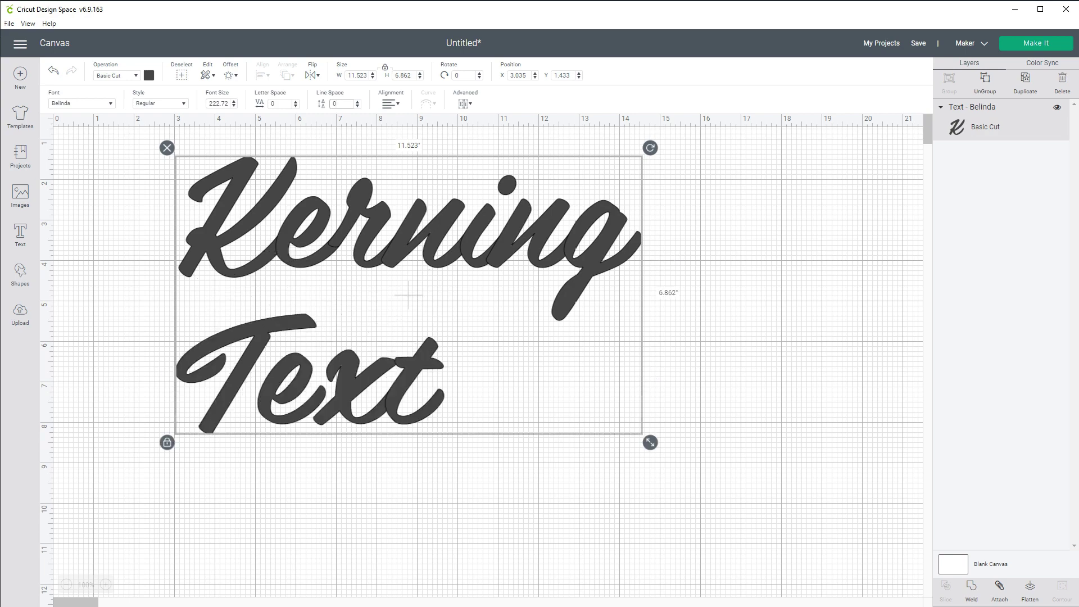
click(149, 75)
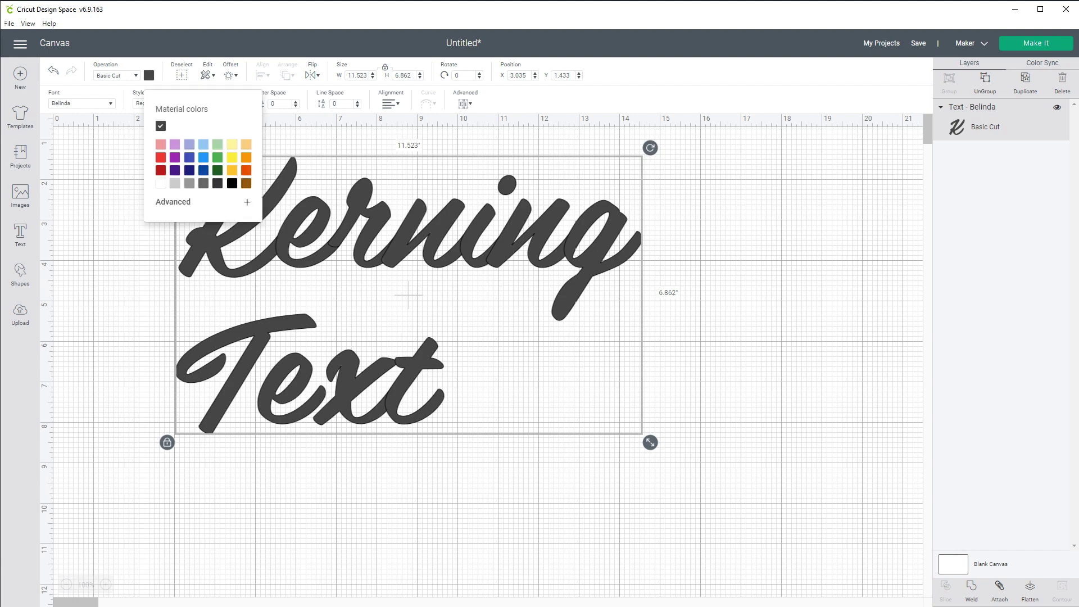
click(217, 144)
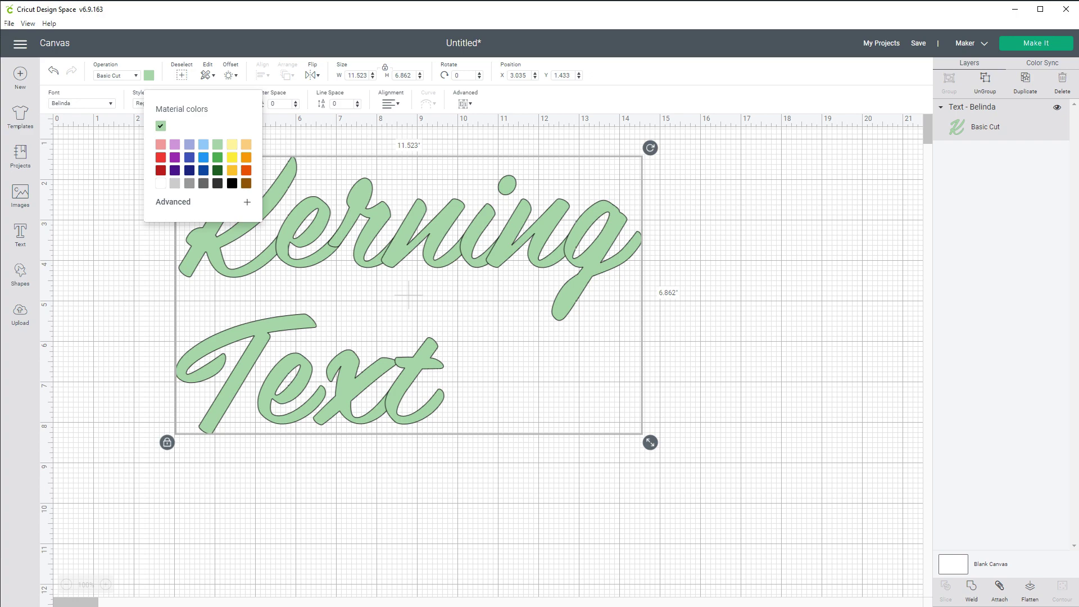
Shift the text on the canvas, preview it welded on the mat, and undo the weld
drag(409, 295, 519, 327)
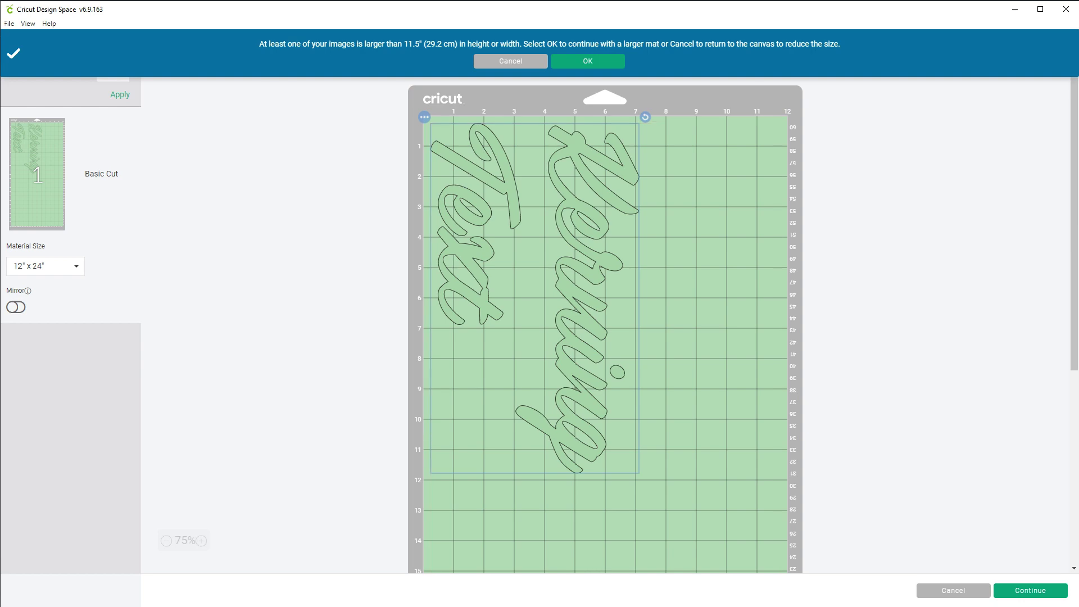
key(Escape)
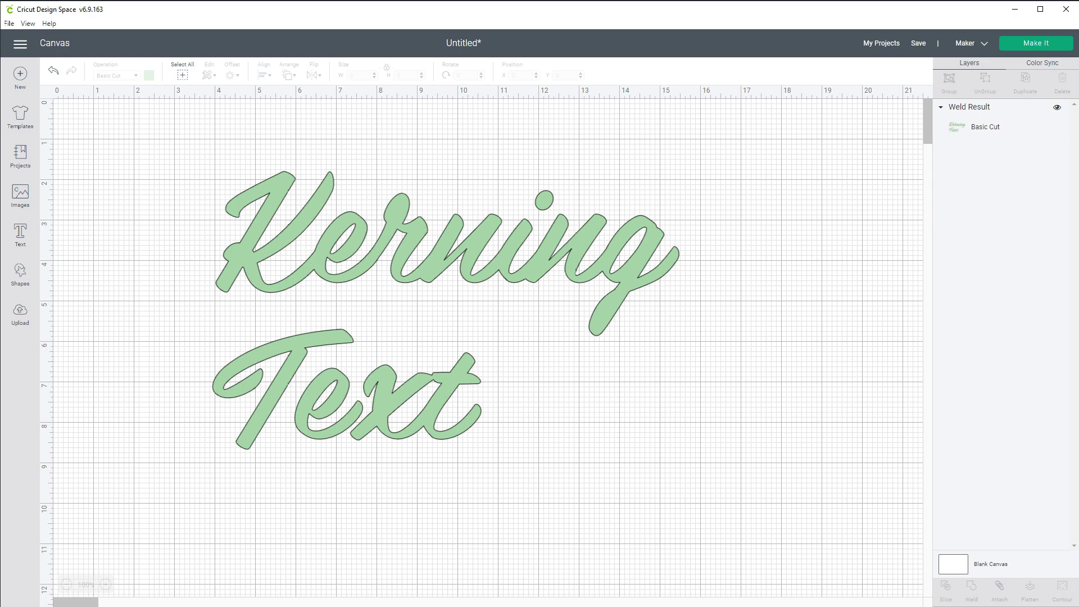
key(ctrl+z)
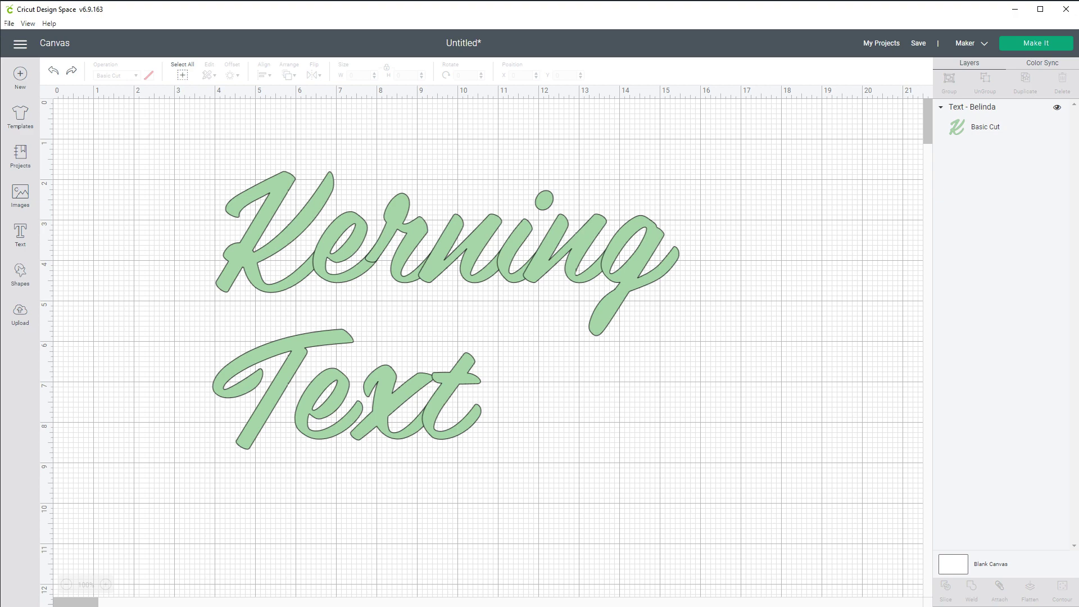
Delete the second line, Text, from the text object and move the remaining word Kerning to about X 5.088, Y 5.766
drag(446, 310, 512, 351)
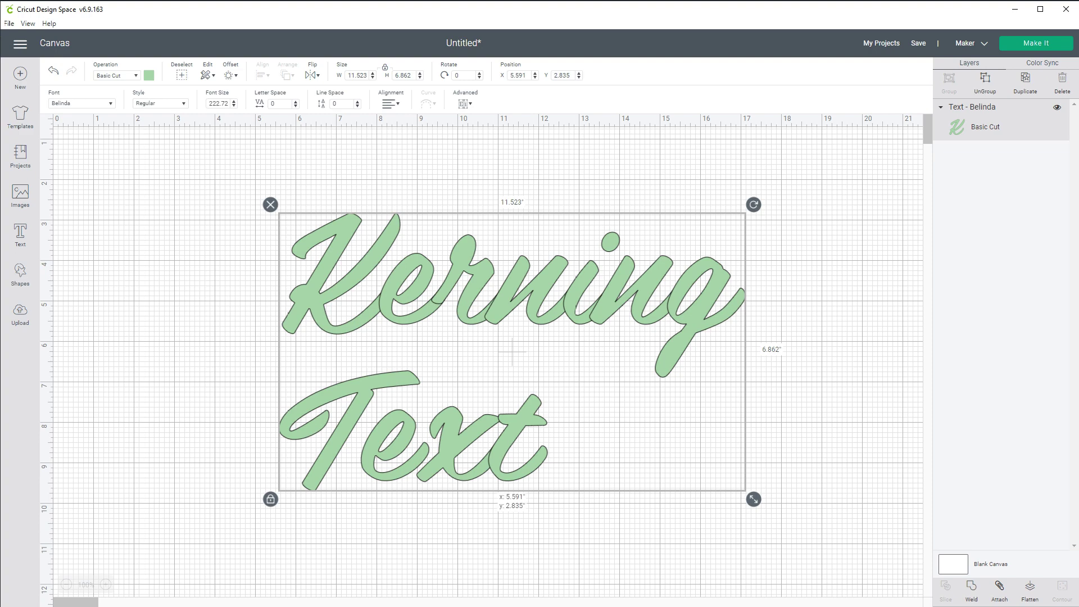
double_click(512, 351)
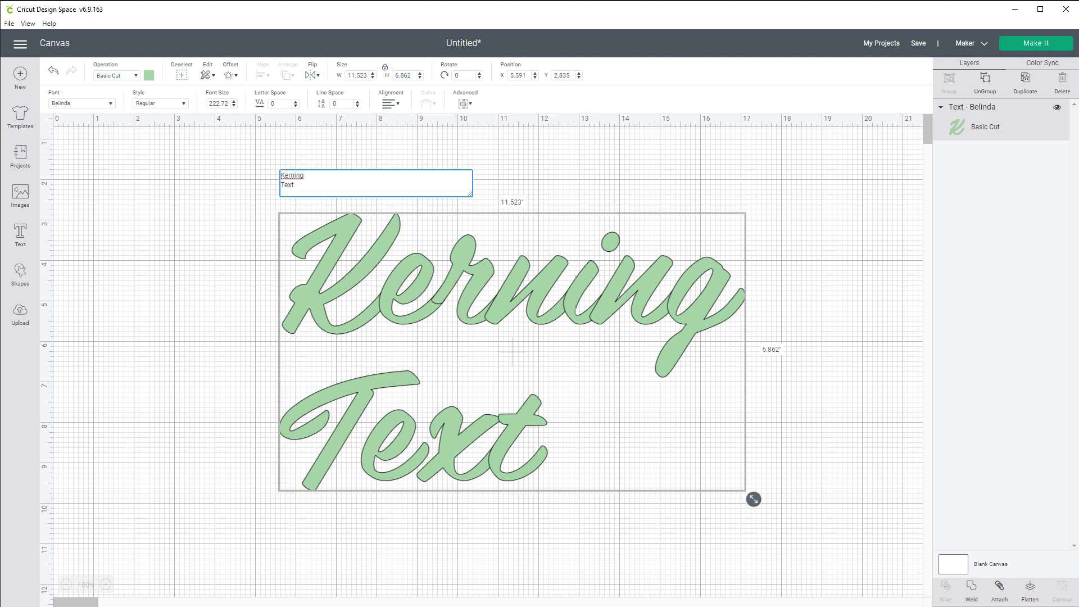
key(BackSpace)
key(BackSpace)
key(BackSpace)
key(BackSpace)
key(BackSpace)
key(BackSpace)
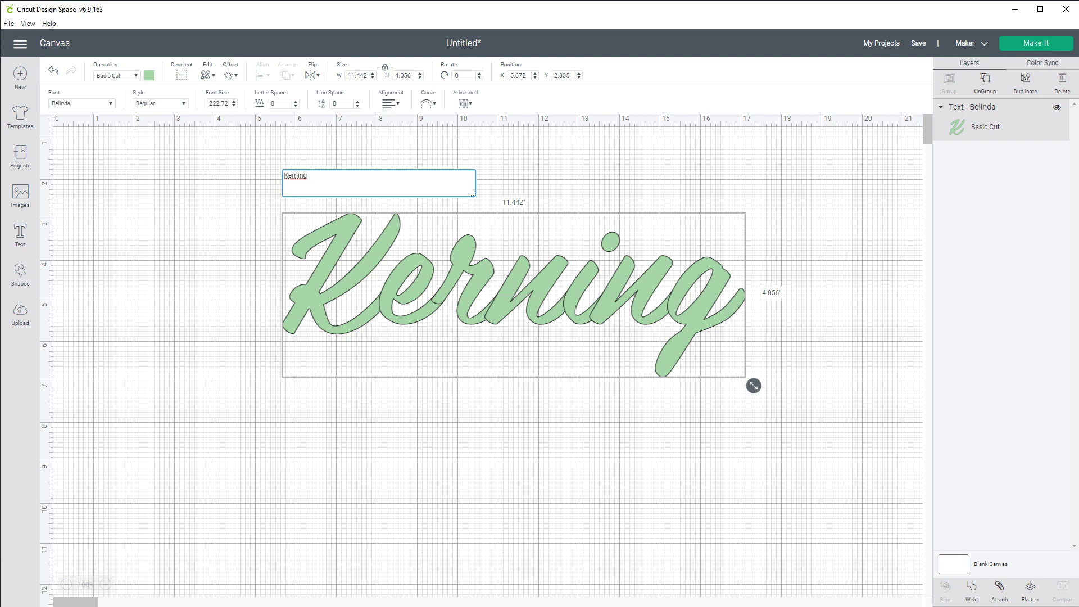
key(Return)
key(BackSpace)
drag(505, 292, 483, 411)
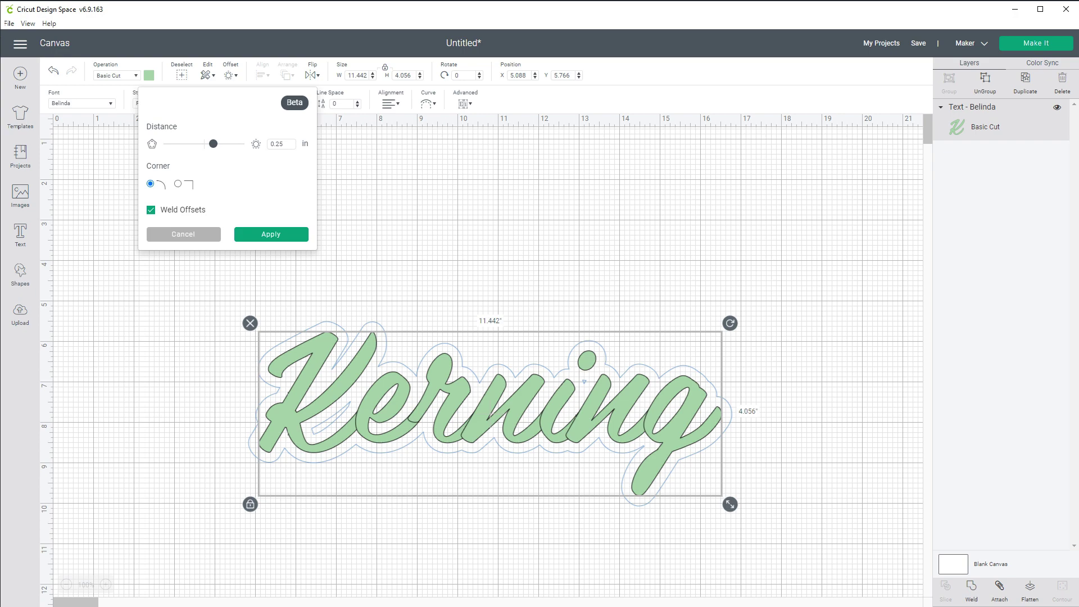
Create a welded, round-cornered offset around the Kerning text at a distance of 0.4 in
click(283, 143)
key(shift+Left)
key(shift+Left)
text(.4)
key(BackSpace)
key(BackSpace)
key(BackSpace)
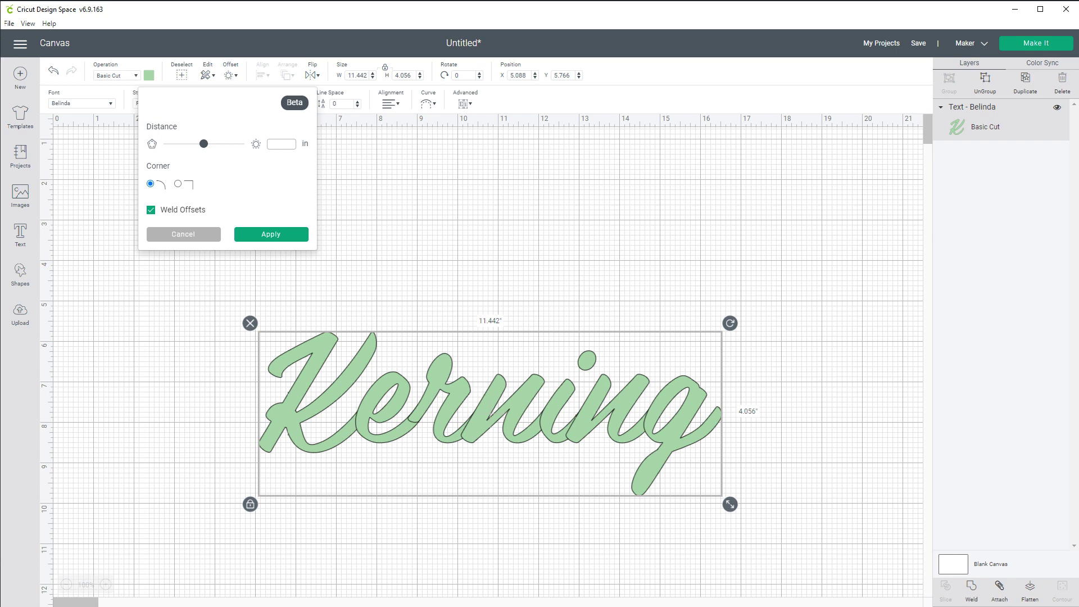
text(.4)
key(Tab)
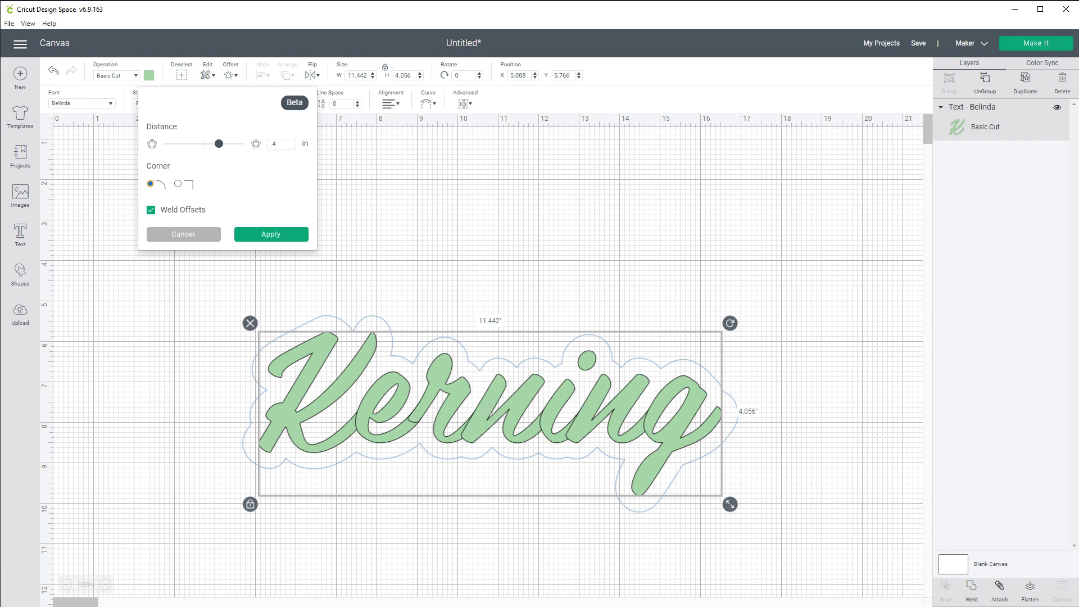
key(Return)
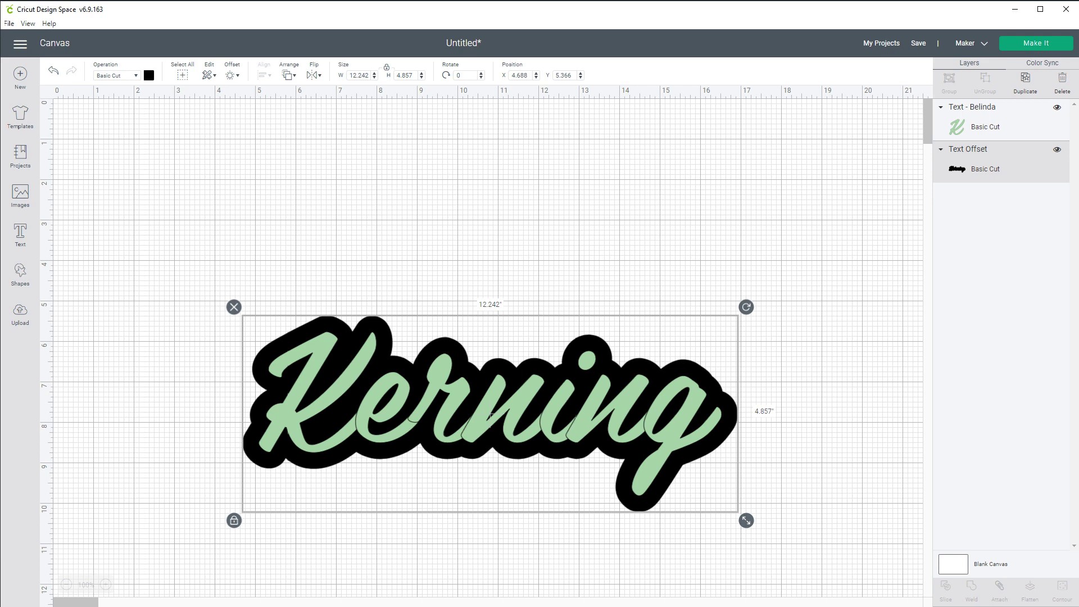
Recolour the text offset white and set the canvas background to pale yellow
click(149, 75)
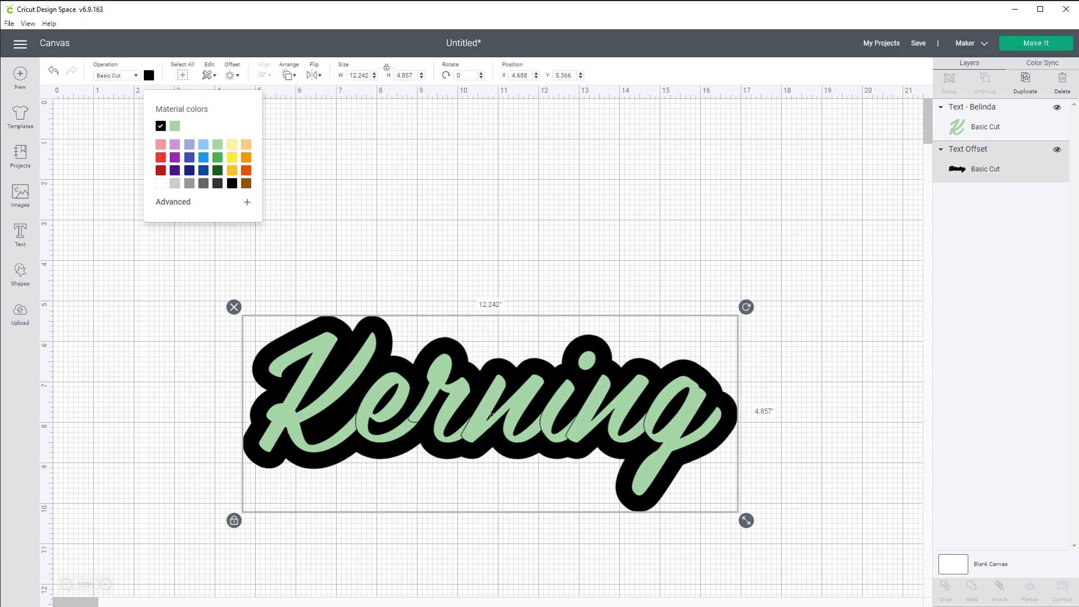
click(160, 183)
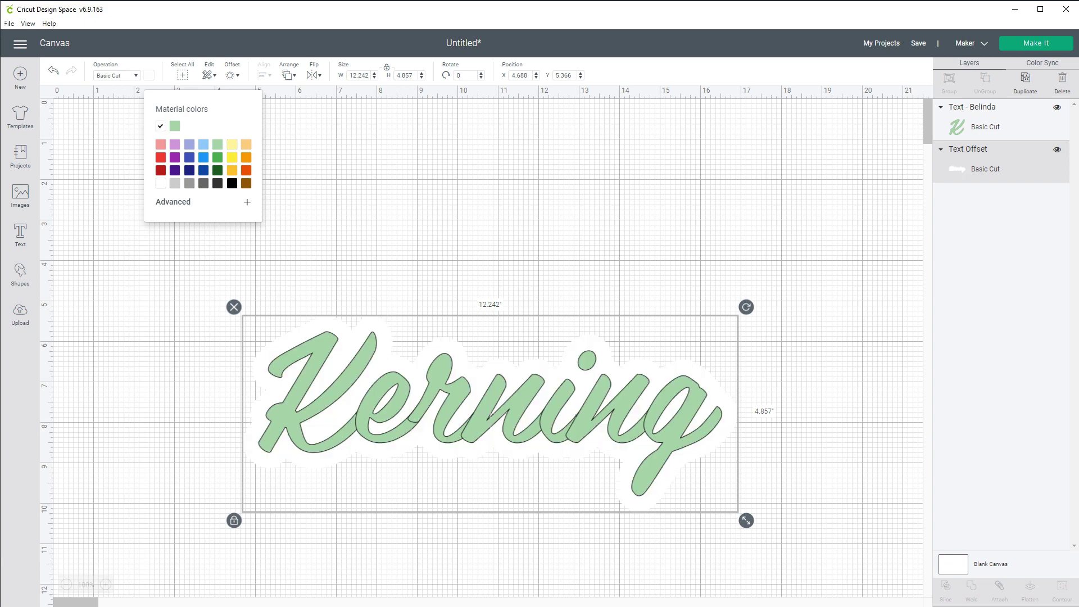
click(953, 564)
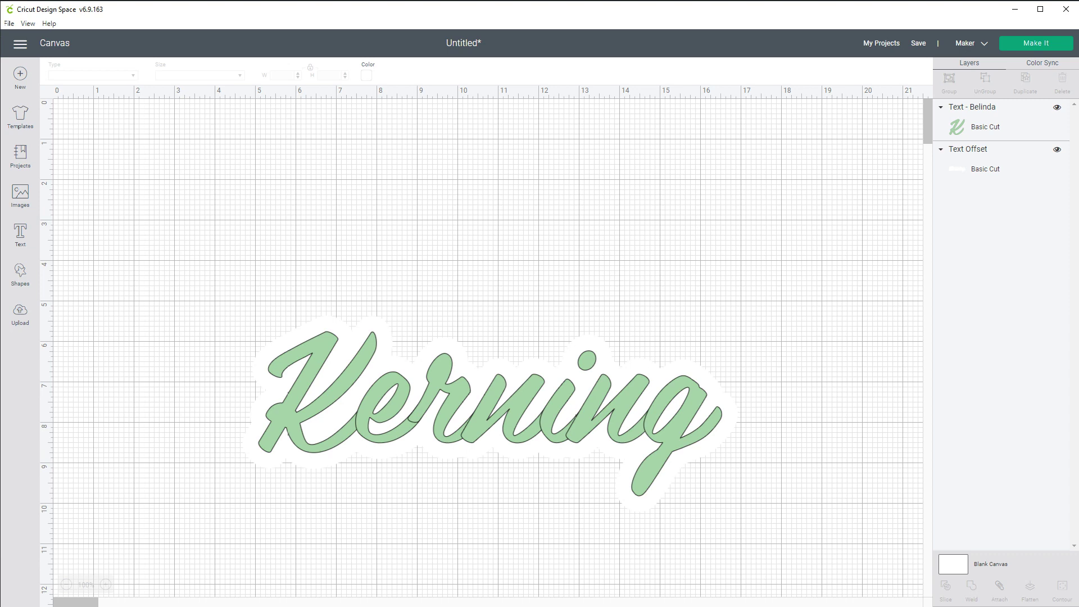
click(366, 75)
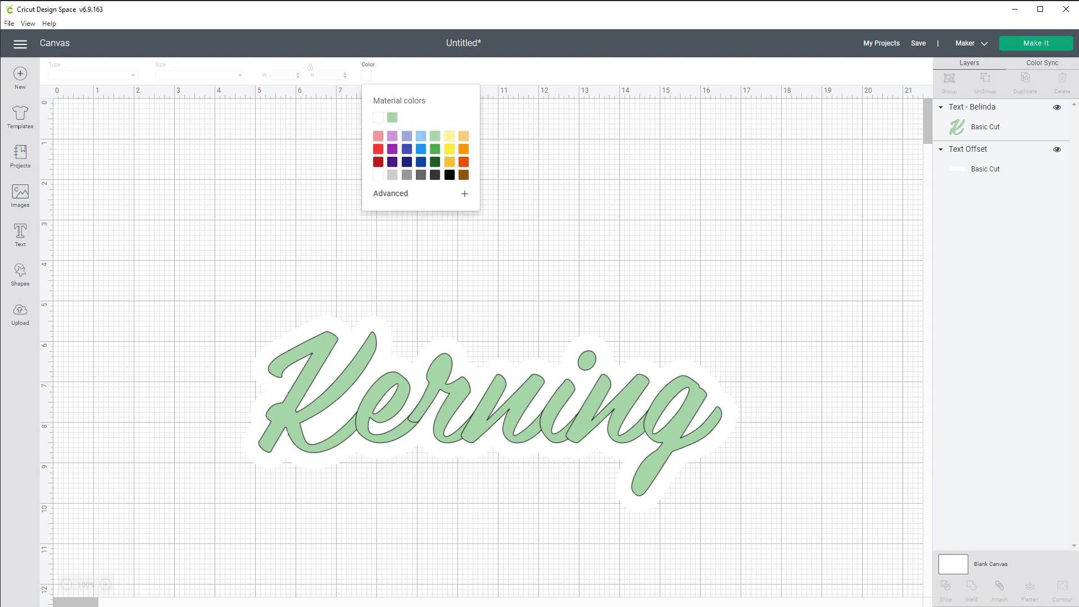
click(449, 135)
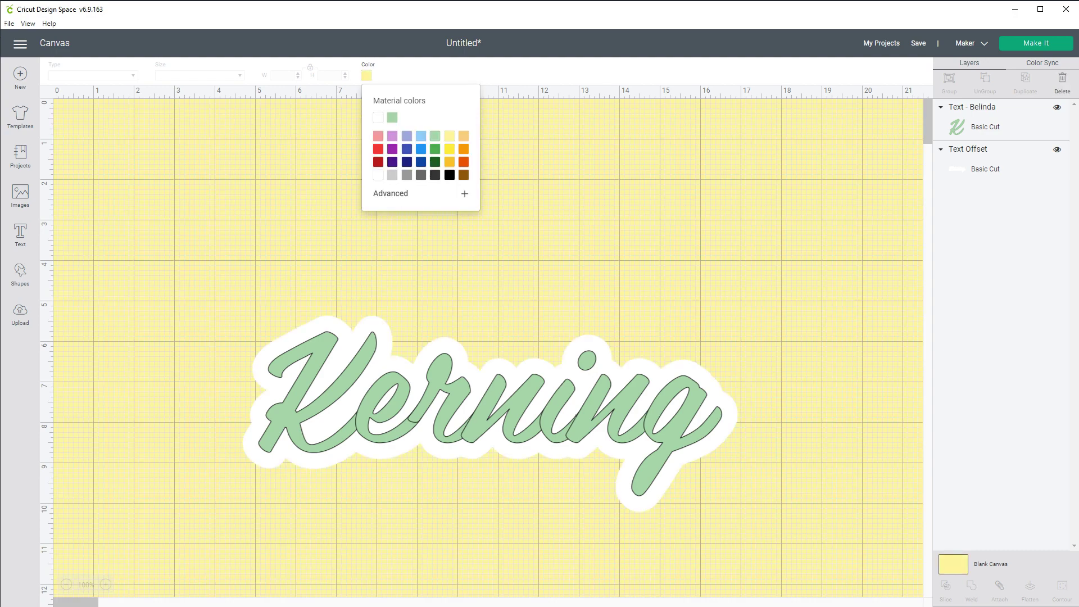
Separate the text from its offset, move the offset to about X 3.633, Y 5.338, and re-centre Kerning over it at about X 4.033, Y 5.641
click(989, 159)
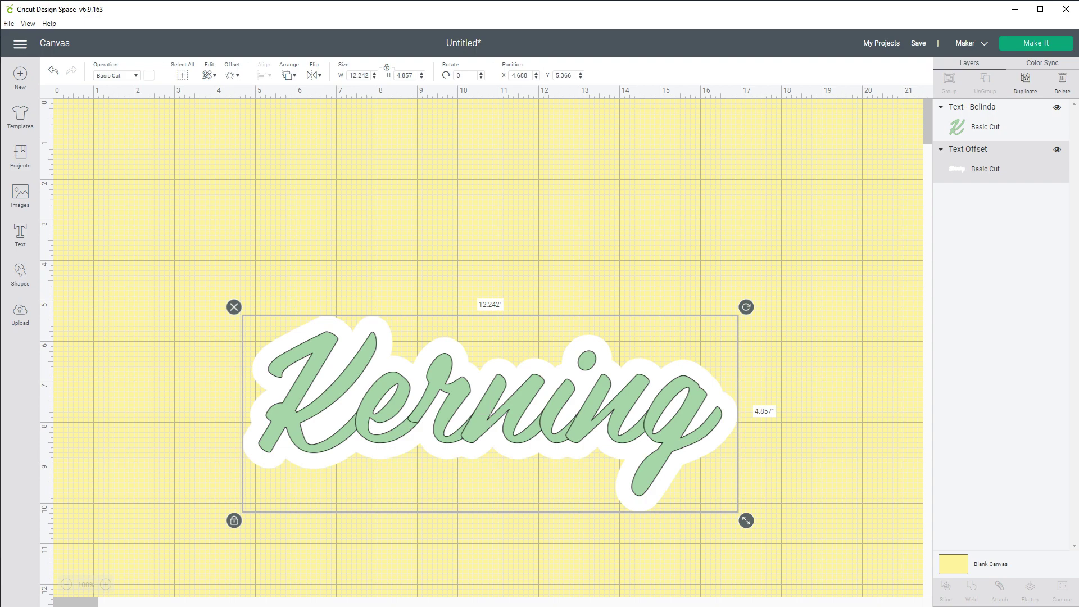
drag(323, 393, 332, 196)
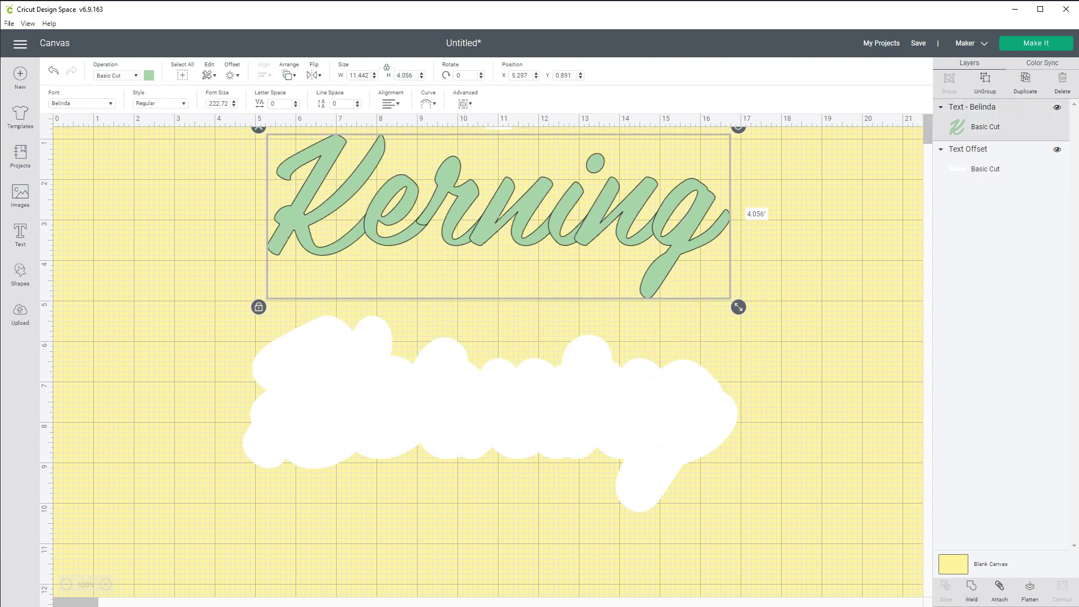
drag(491, 412, 447, 412)
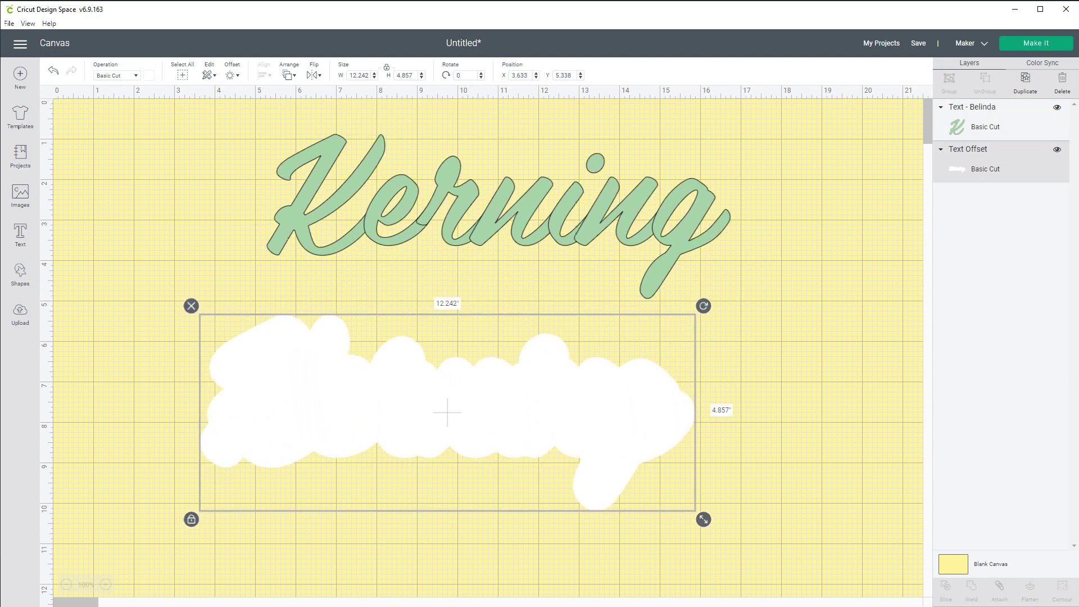
drag(491, 230, 447, 373)
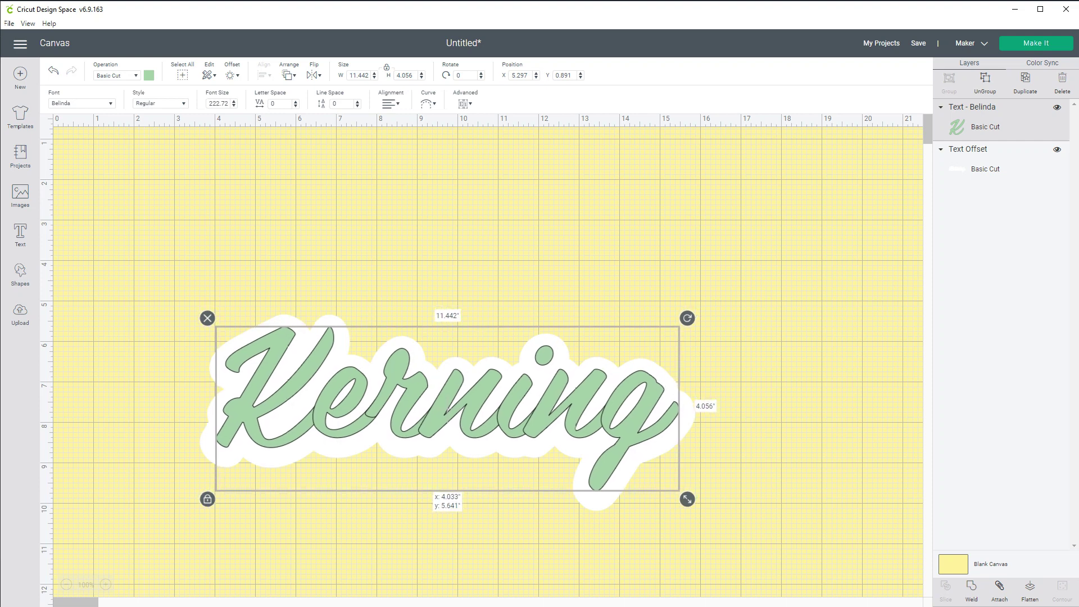
drag(447, 373, 448, 373)
Select the Kerning text together with its white offset and flatten them into one printable layer
key(Escape)
drag(212, 298, 328, 440)
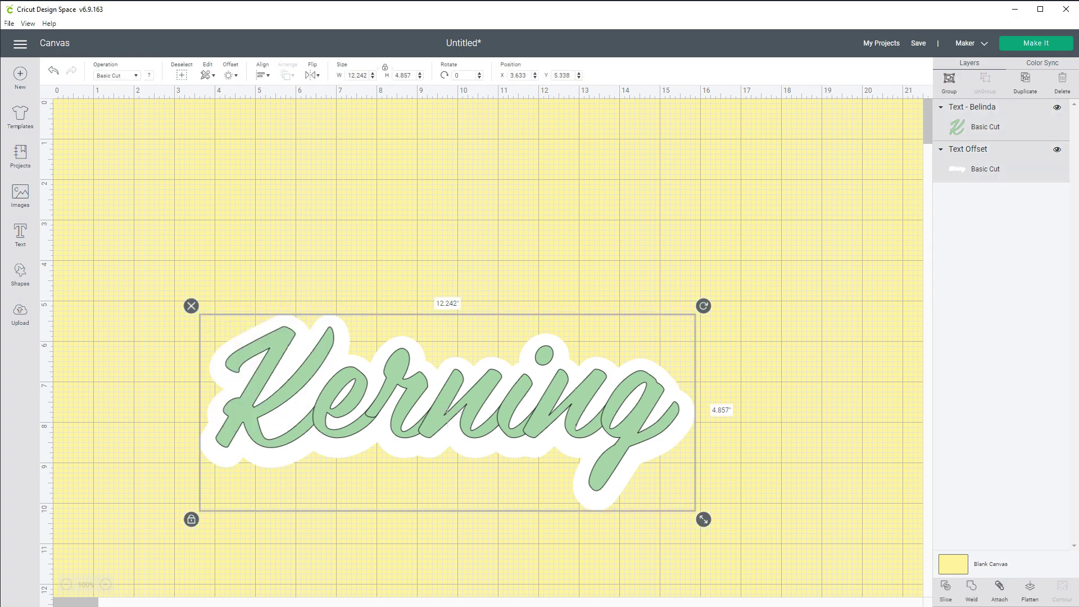
click(1030, 590)
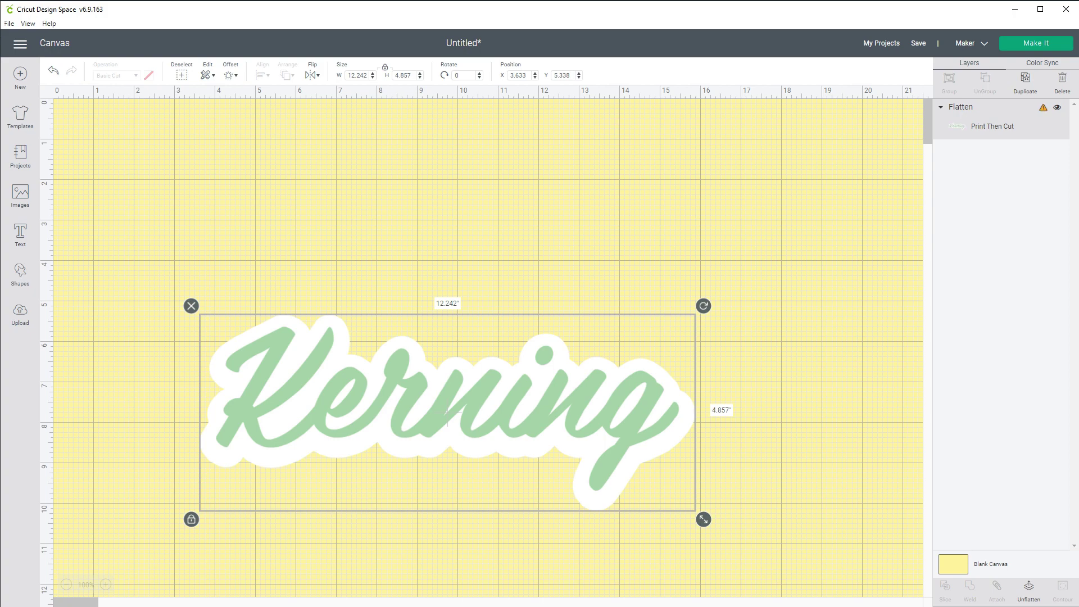
Shrink the flattened Kerning design to about 6.571 in wide and move it to about X 1.688, Y 0.644
drag(447, 423, 379, 289)
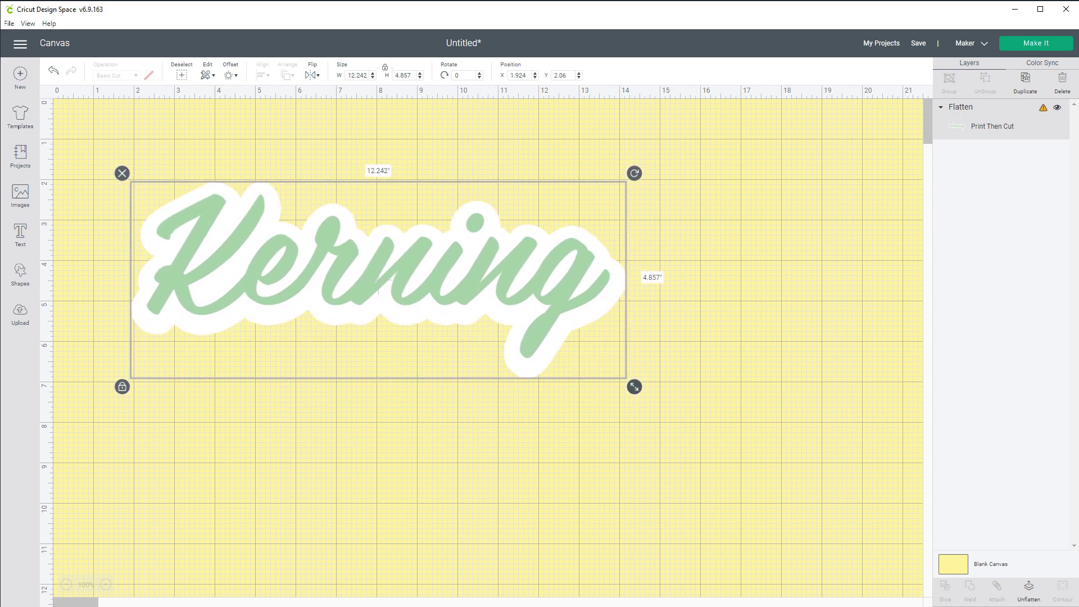
drag(634, 386, 404, 296)
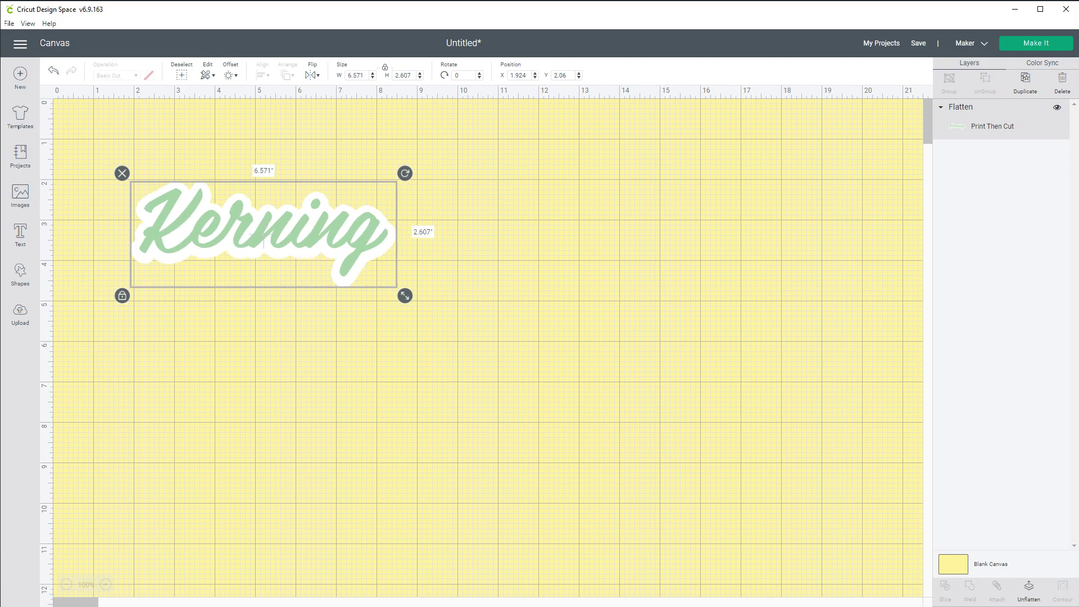
drag(366, 75, 347, 76)
click(363, 75)
drag(264, 238, 254, 184)
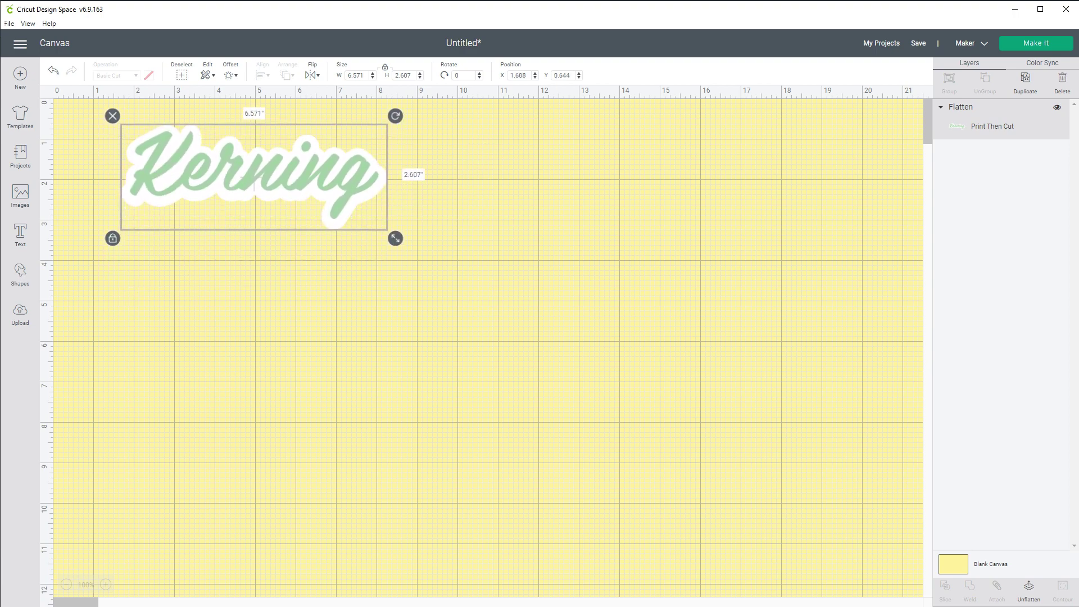
Add a new text Kerning below the flattened design and enlarge it to about 11.457 in wide at about X 3.202, Y 5.855
click(20, 234)
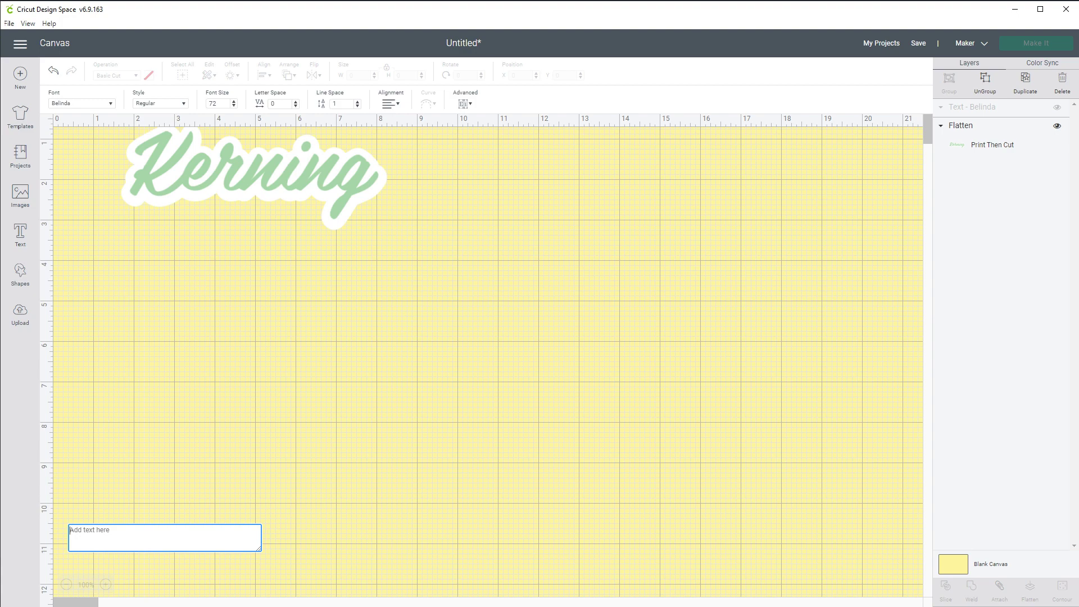
text(Kerning)
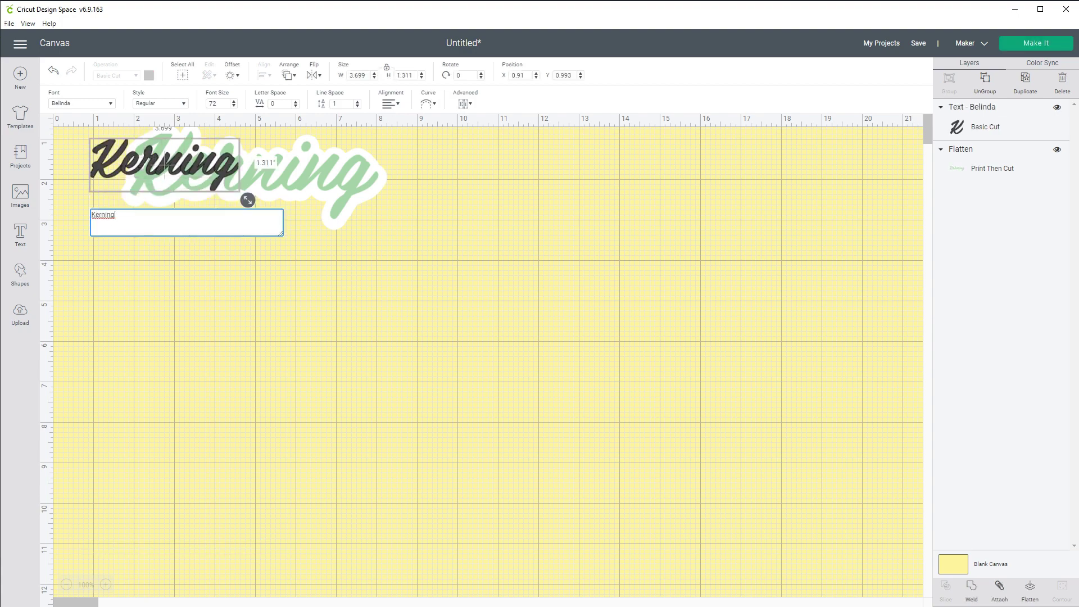
drag(165, 165, 257, 362)
drag(339, 397, 654, 507)
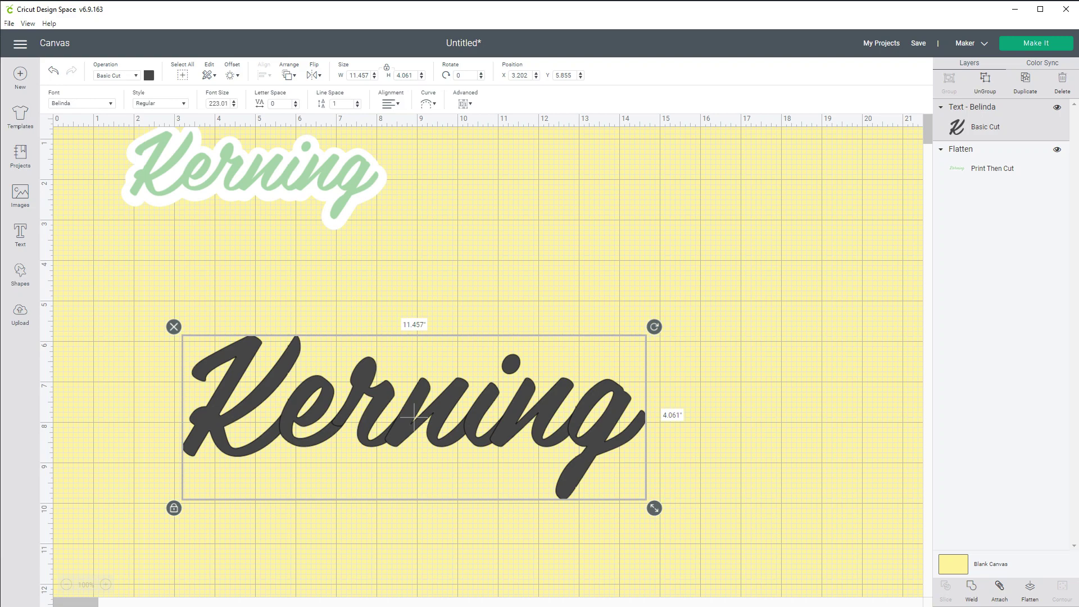
Recolour the new Kerning text light purple and move it to about X 4.535, Y 5.48
click(149, 75)
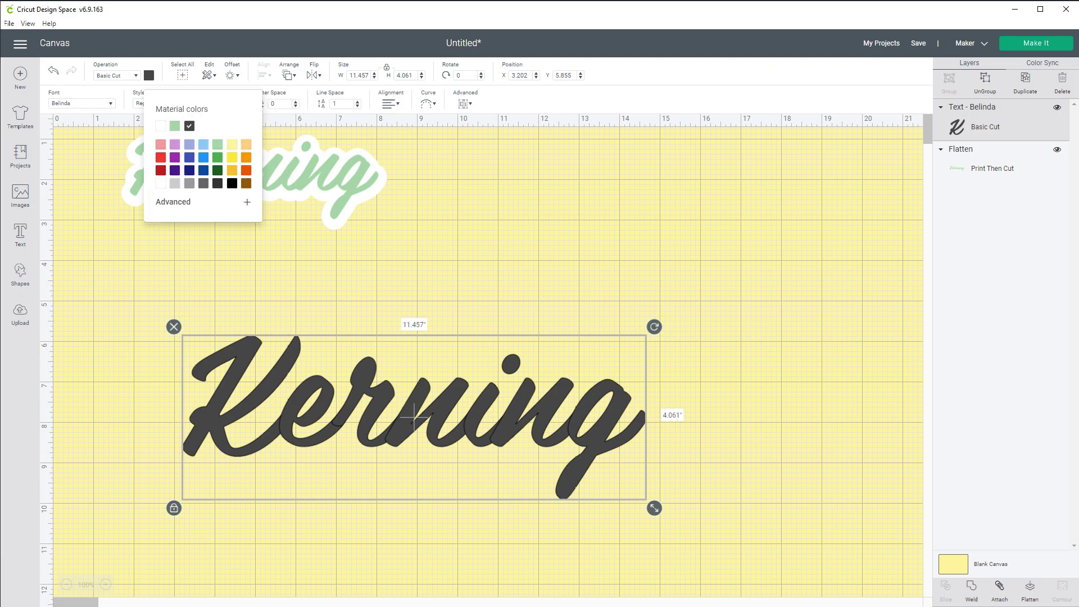
click(174, 144)
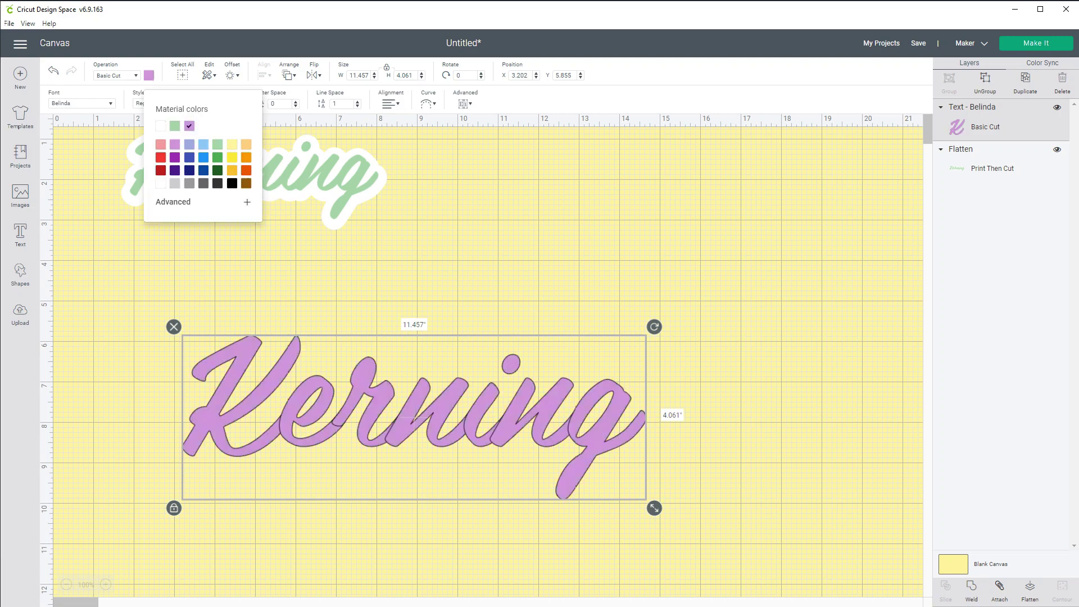
drag(415, 409, 468, 393)
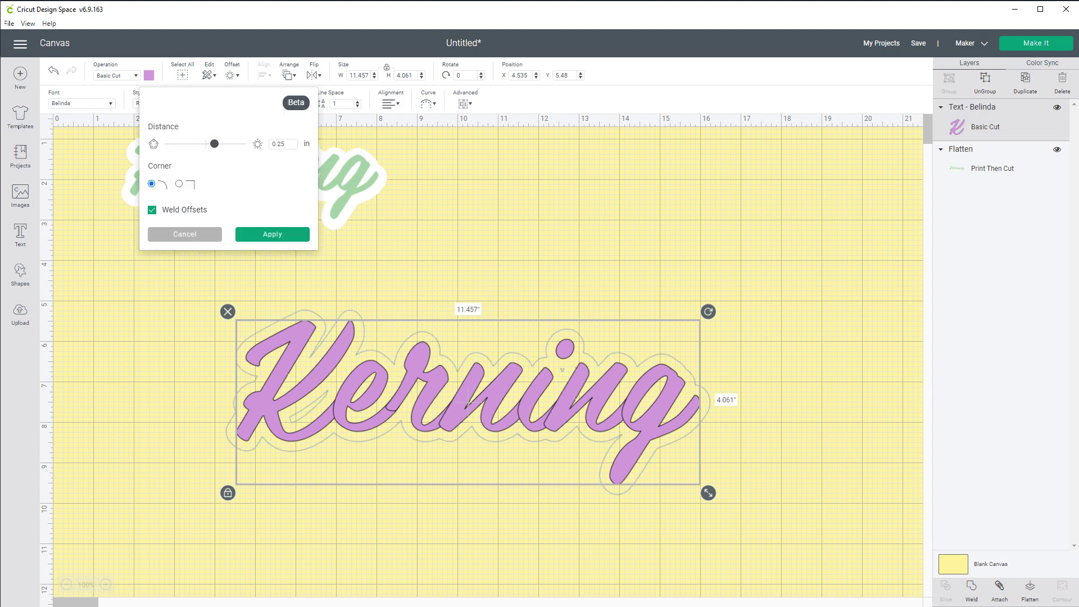
Create a welded, round-cornered offset around the purple Kerning text at a distance of 0.1 in
drag(286, 144, 275, 144)
text(12)
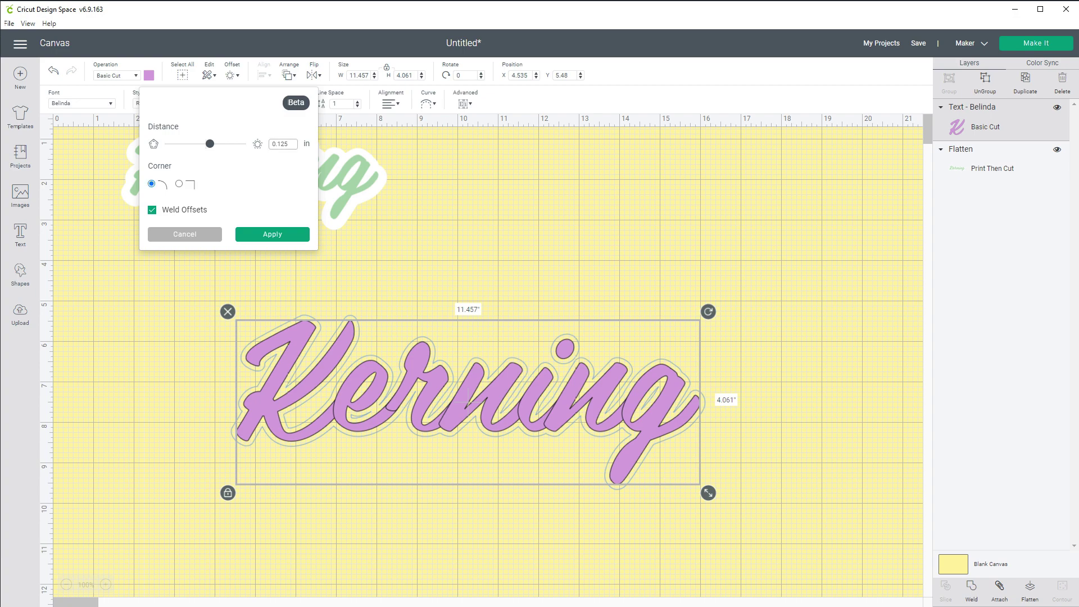
drag(286, 144, 280, 144)
key(BackSpace)
key(Tab)
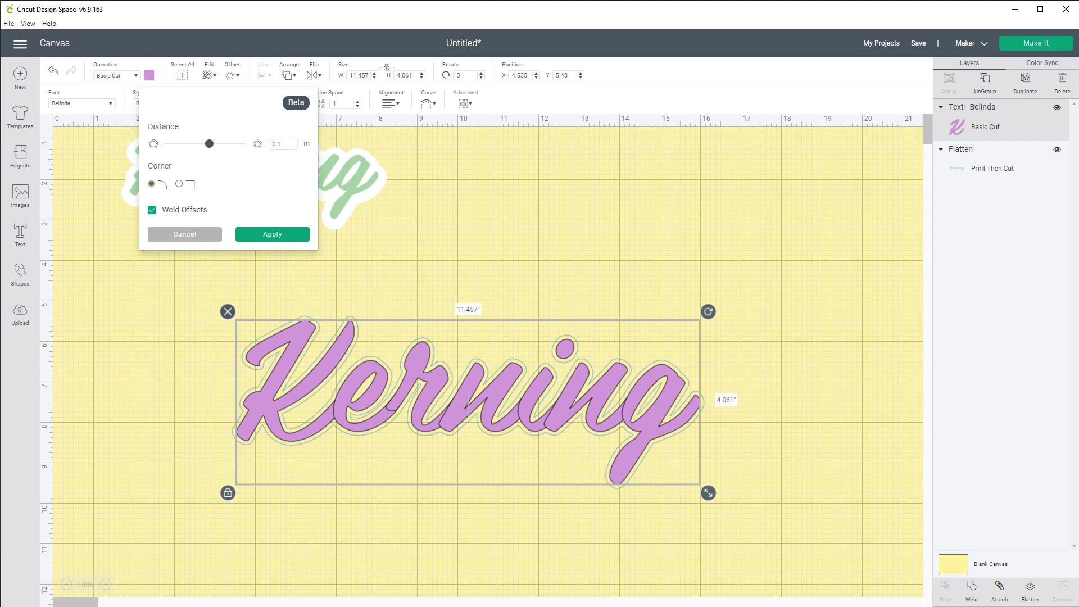
click(281, 143)
key(Return)
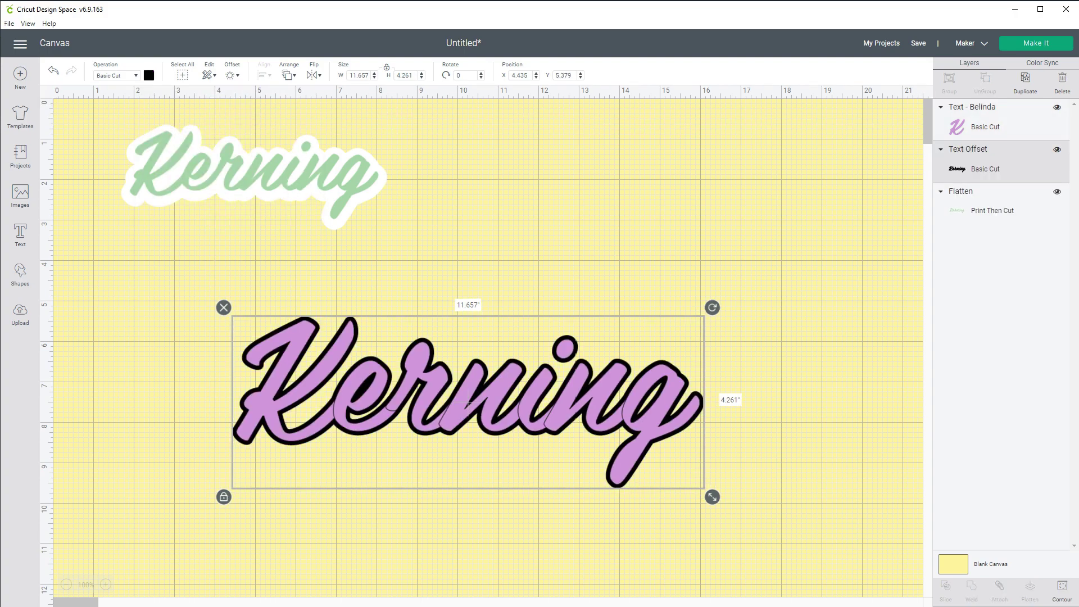
key(Escape)
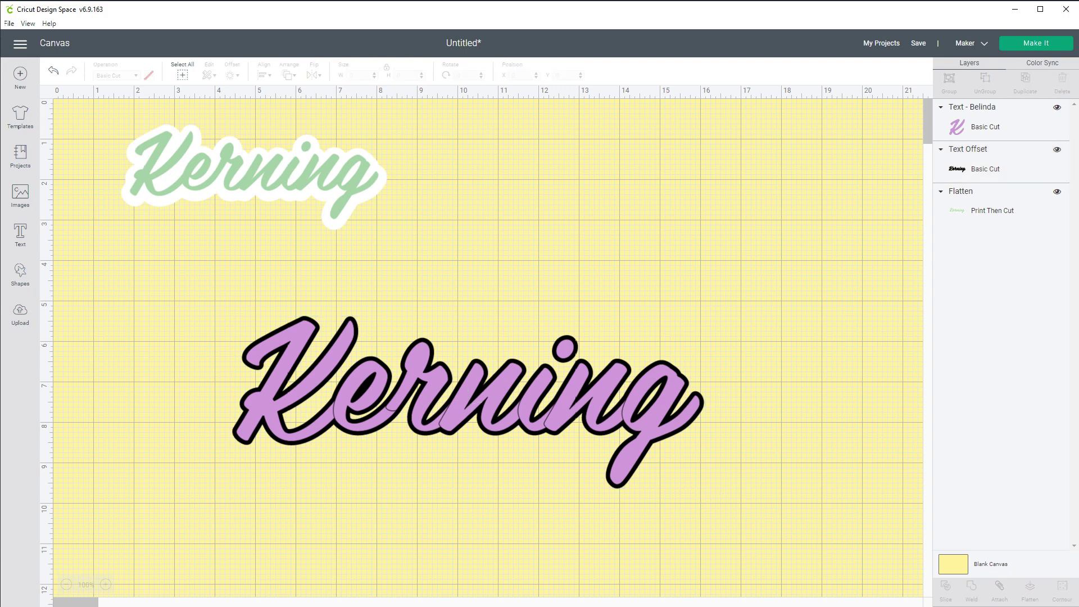
Nudge the purple Kerning text up and left over its black offset to X 4.435, Y 5.38 for a drop-shadow look
click(470, 400)
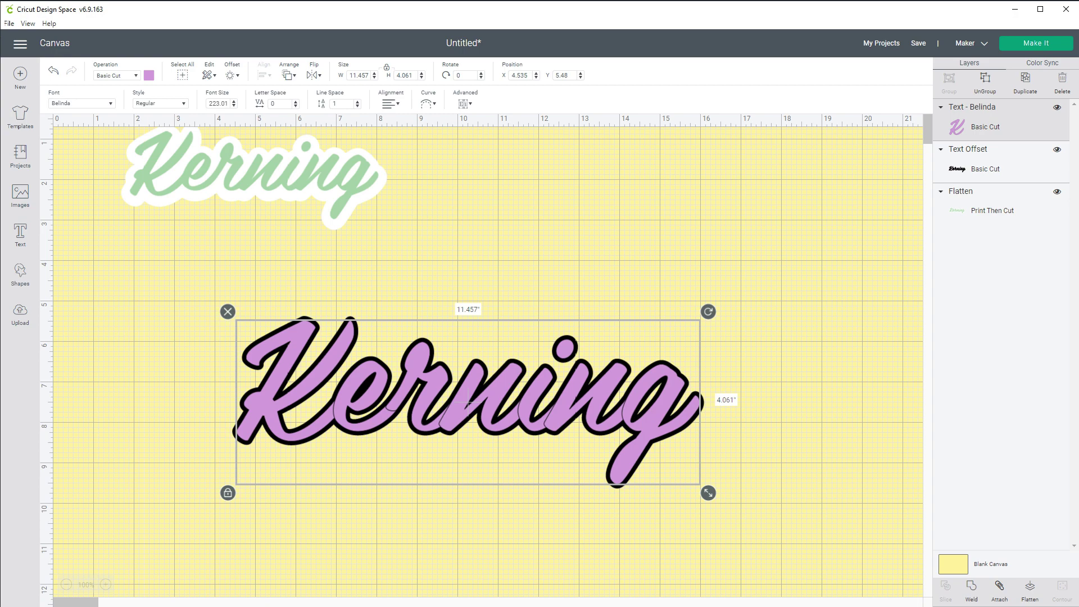
key(Up)
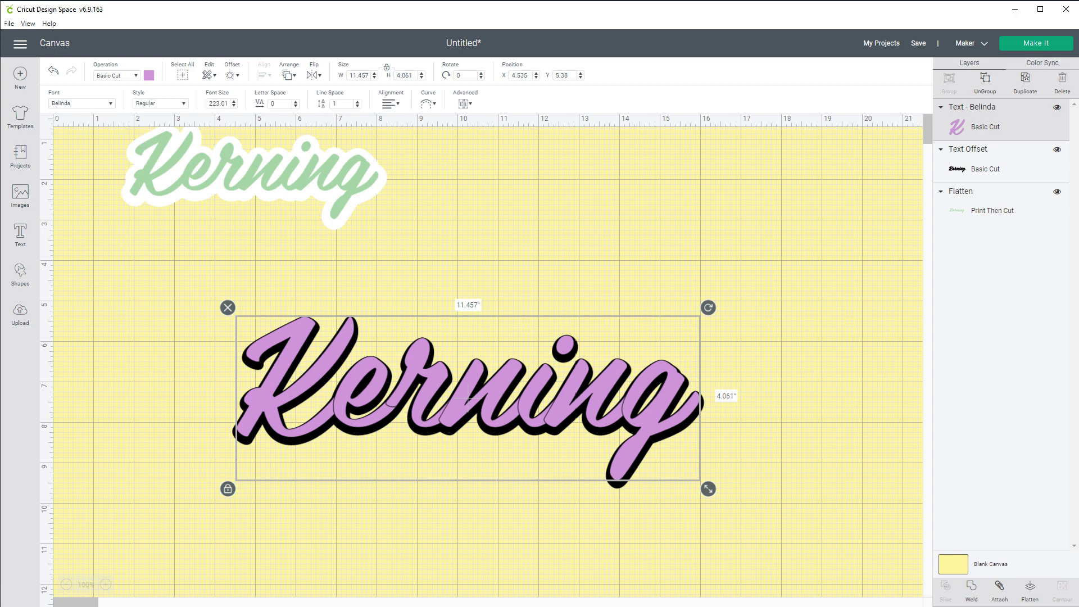
key(Left)
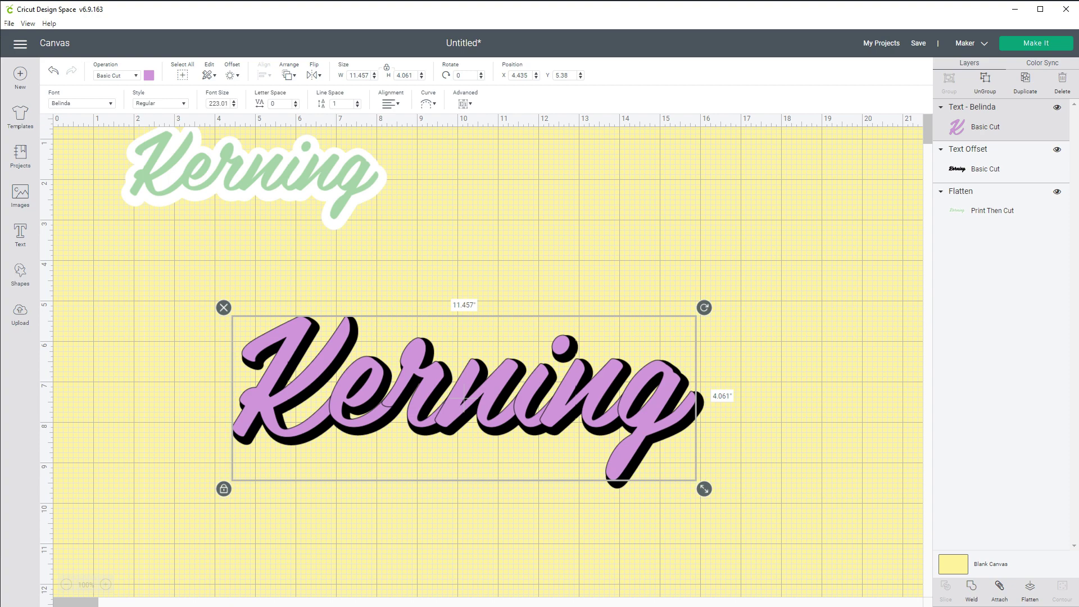
key(Escape)
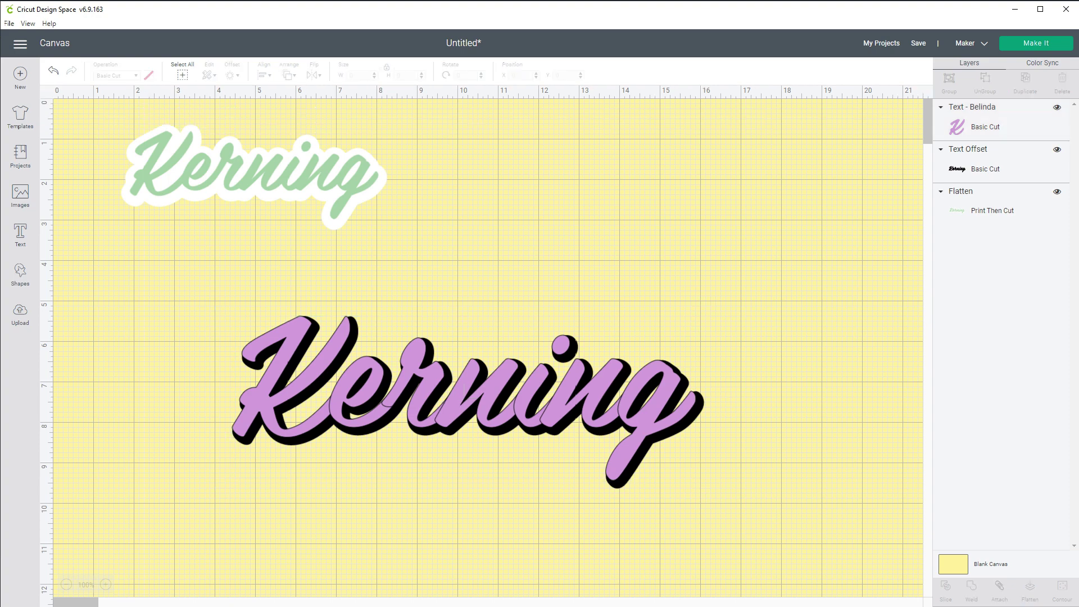
Group the purple text with its black offset and move the group to about X 10.352, Y 0.407
drag(192, 300, 745, 495)
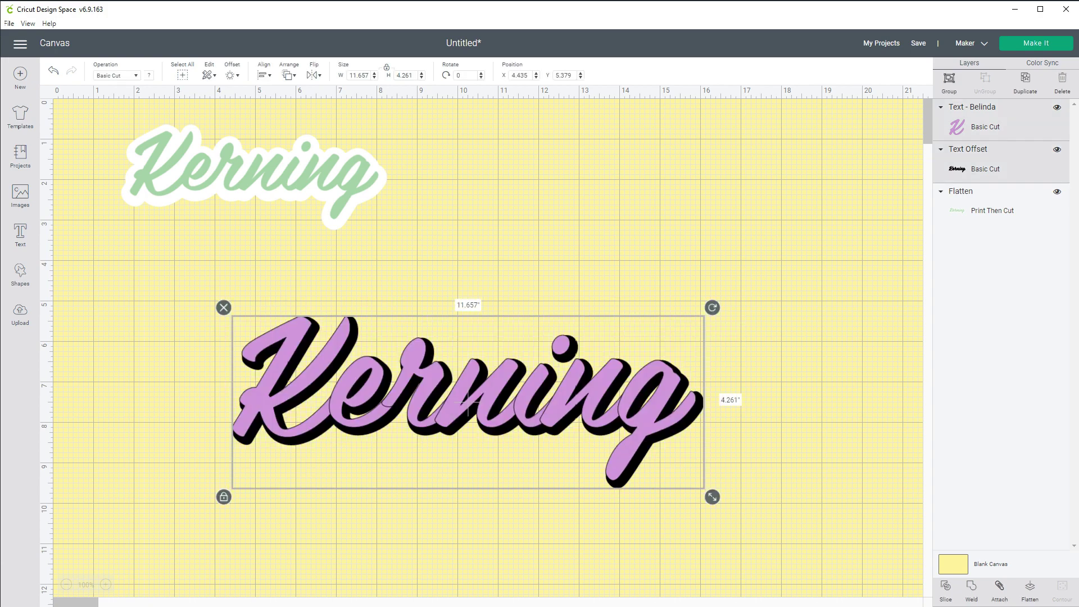
key(ctrl+g)
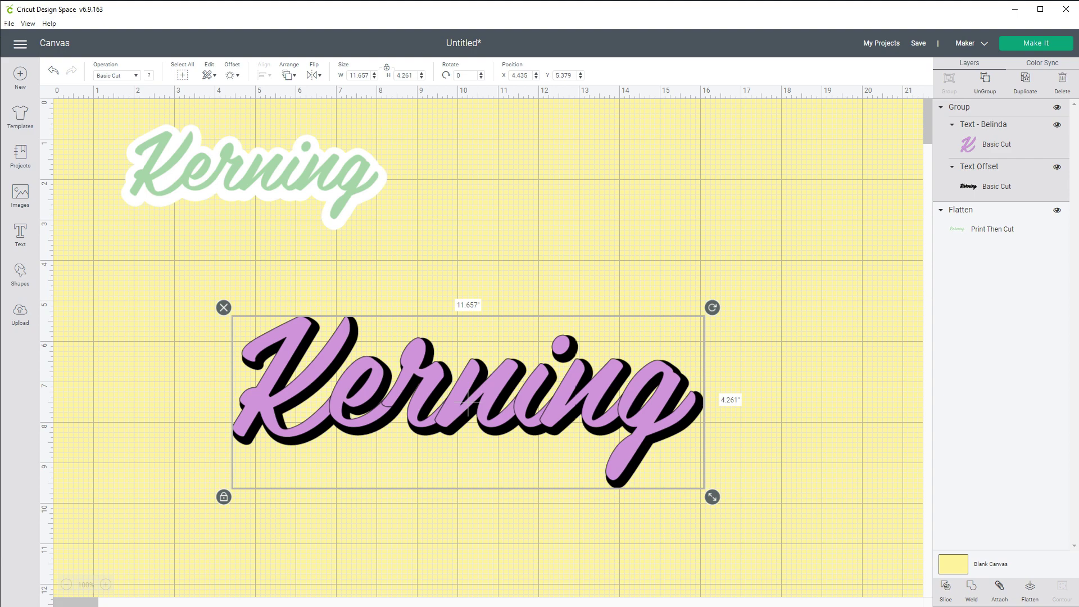
drag(469, 403, 707, 202)
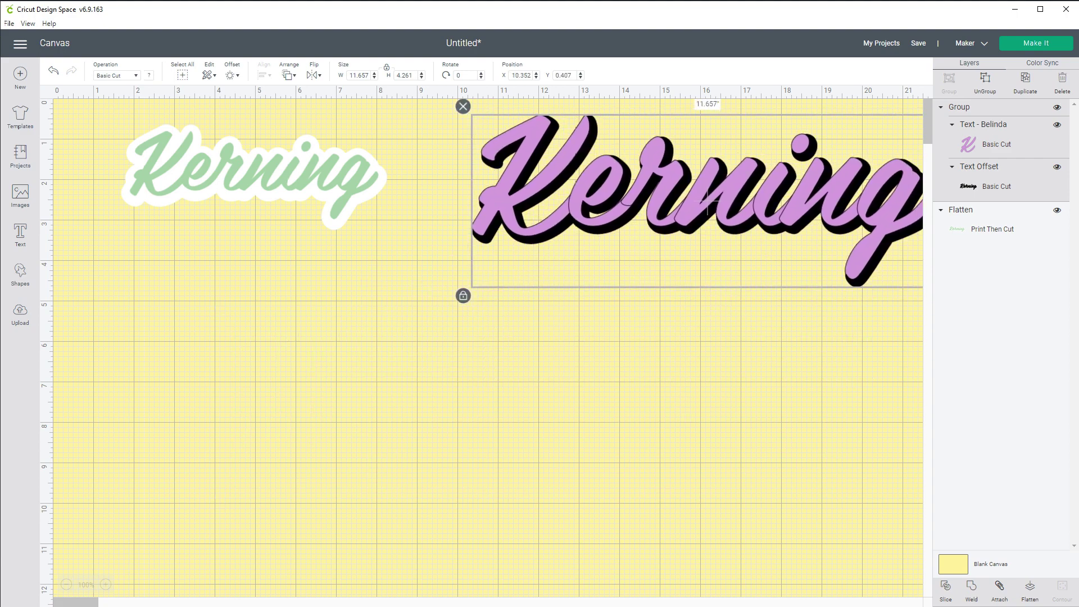
Duplicate the purple and black group, place the copy below the original, and slice the copy's text from its ungrouped offset
key(ctrl+d)
drag(718, 212, 432, 431)
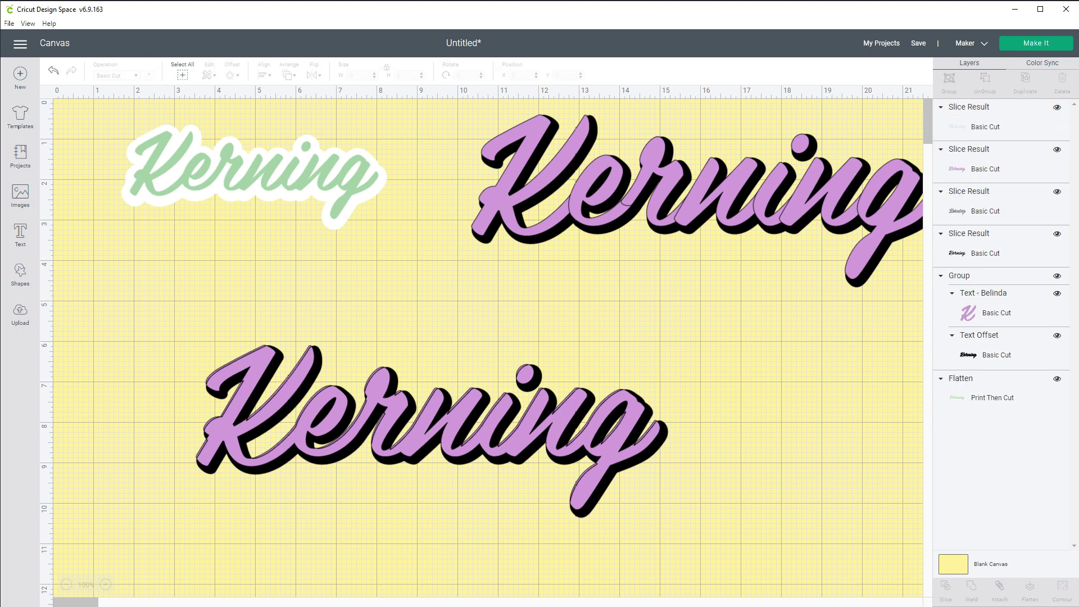
Delete the leftover sliver, the purple letters and the black letter fill from the slice results, keeping only the black shadow piece
drag(417, 409, 568, 577)
key(Delete)
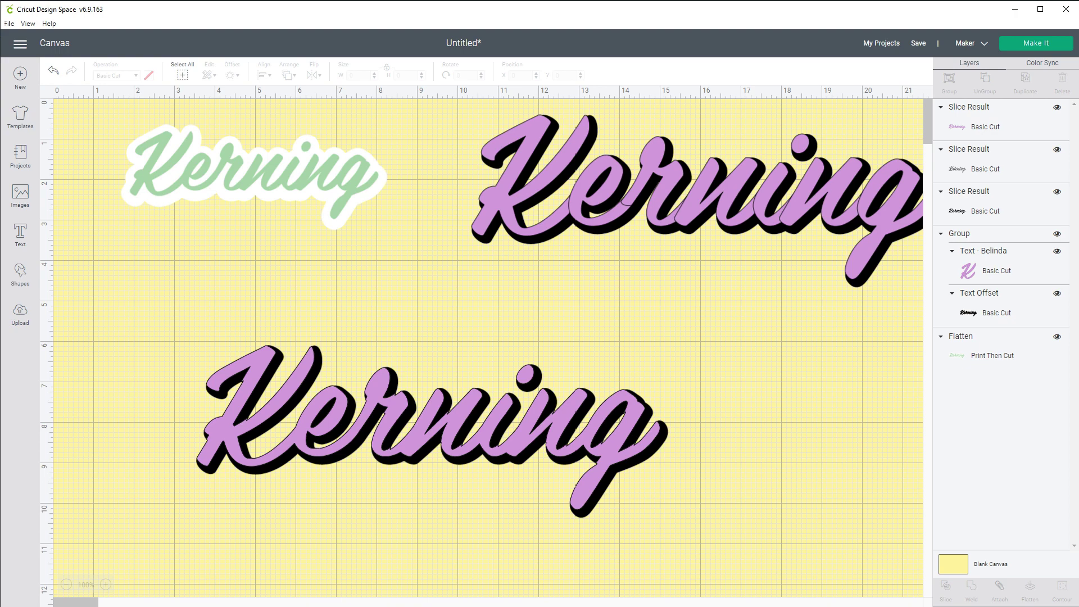
drag(523, 393, 709, 545)
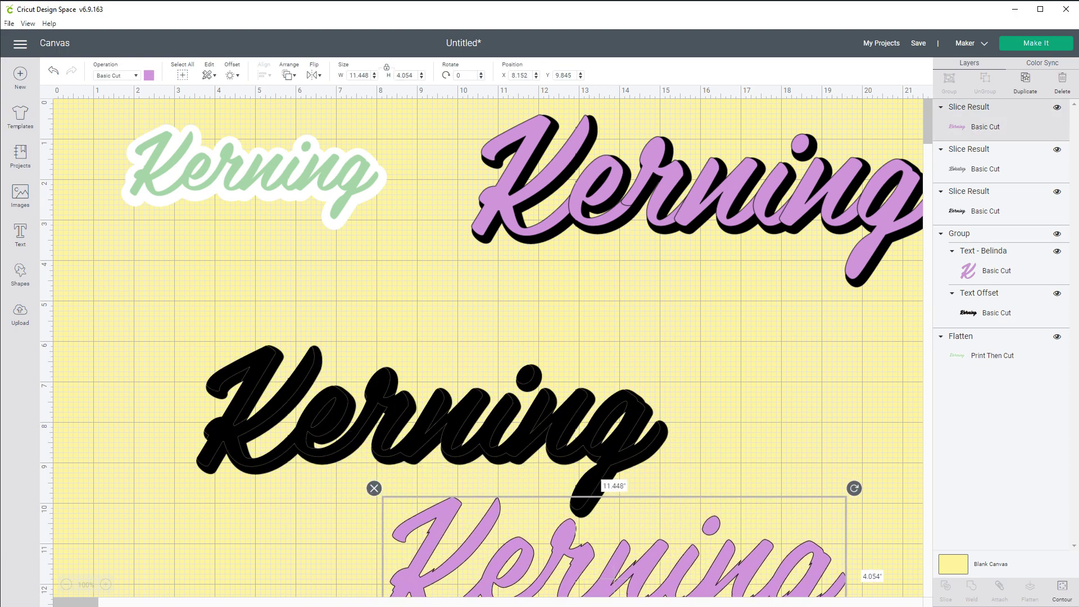
key(Delete)
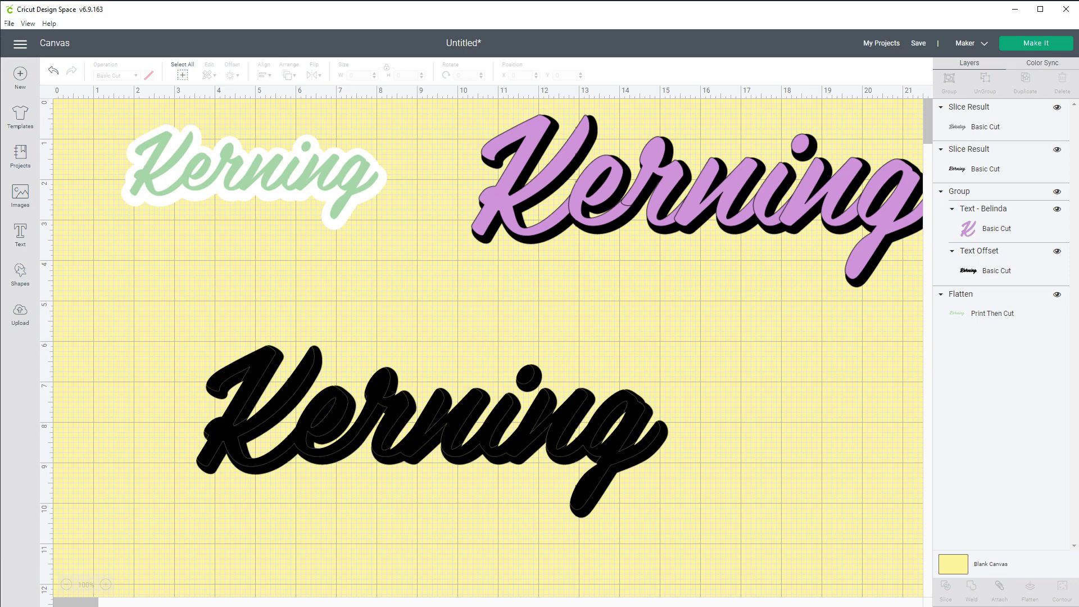
drag(437, 425, 426, 566)
click(428, 425)
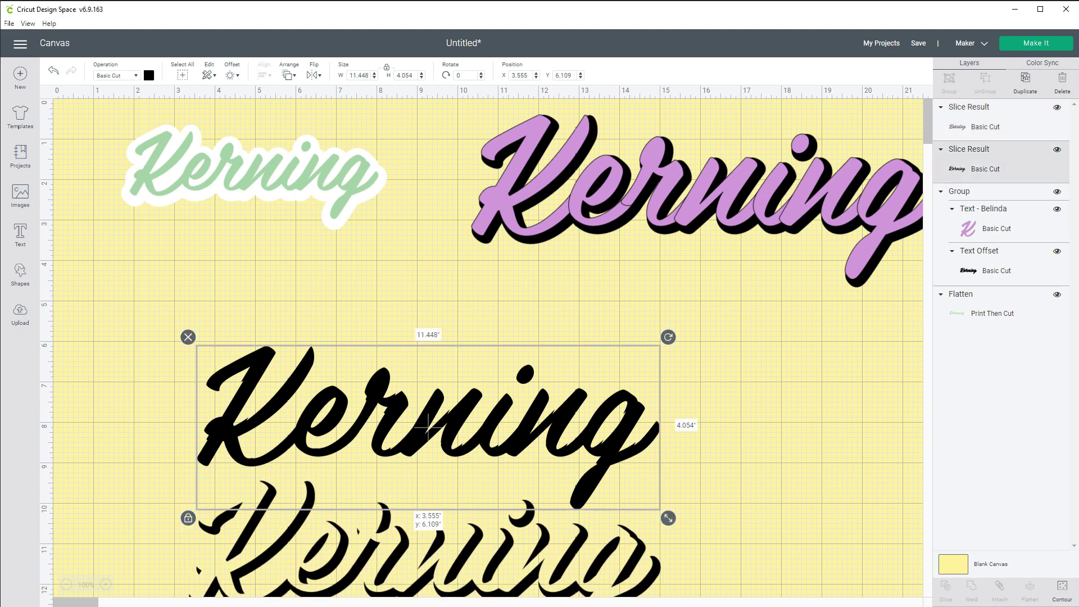
key(Delete)
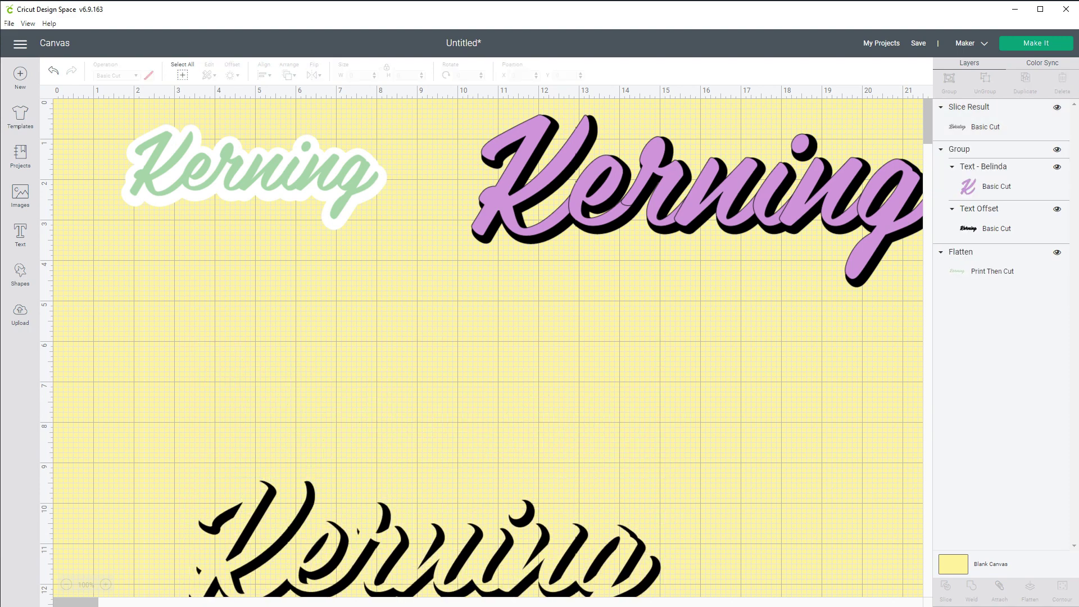
Move the remaining black shadow piece to about X 5.366, Y 3.366
drag(425, 566, 422, 392)
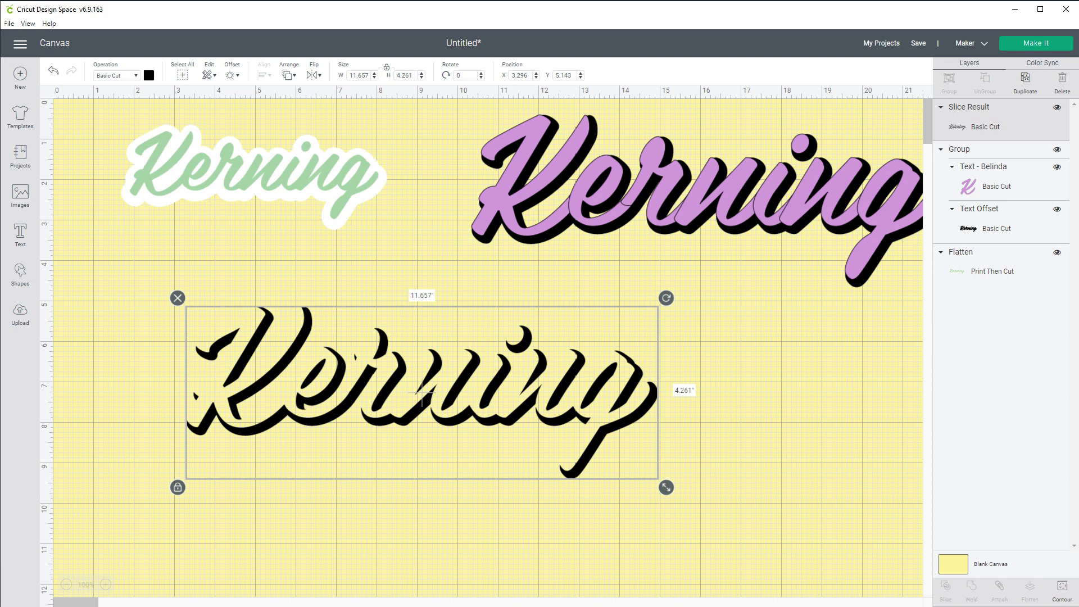
key(Escape)
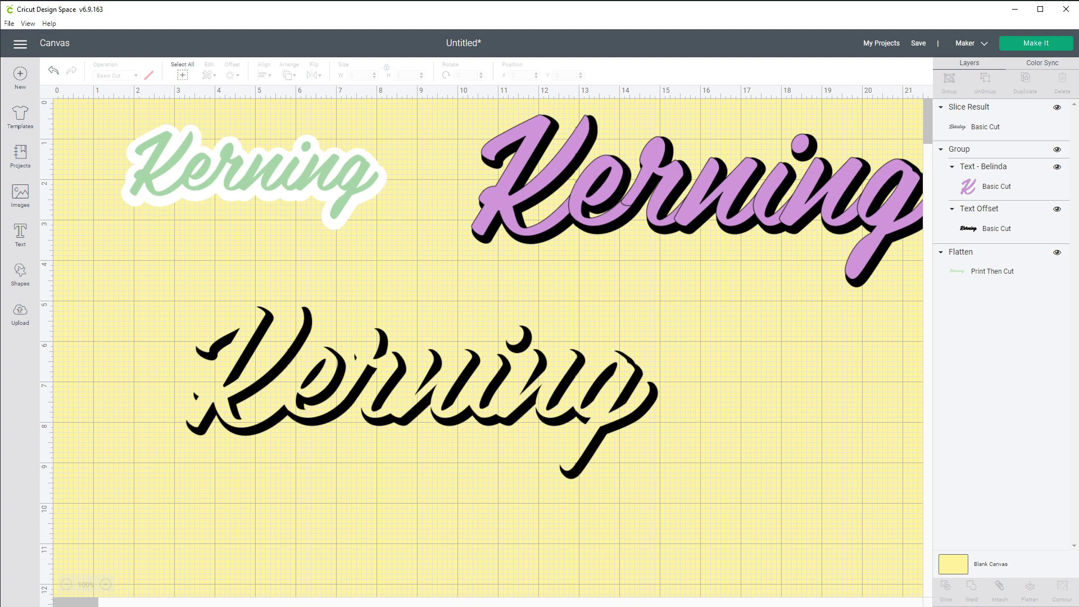
drag(420, 392, 505, 321)
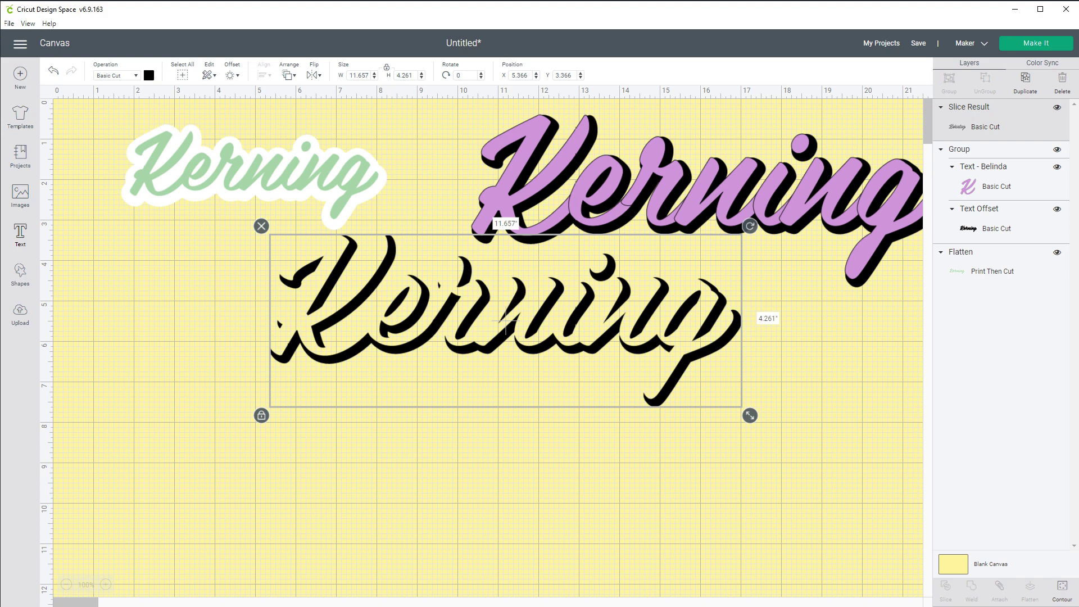
Add a new "Kerning" text below the black shadow piece, enlarged to about 9.694 in wide, and colour it light red
text(t)
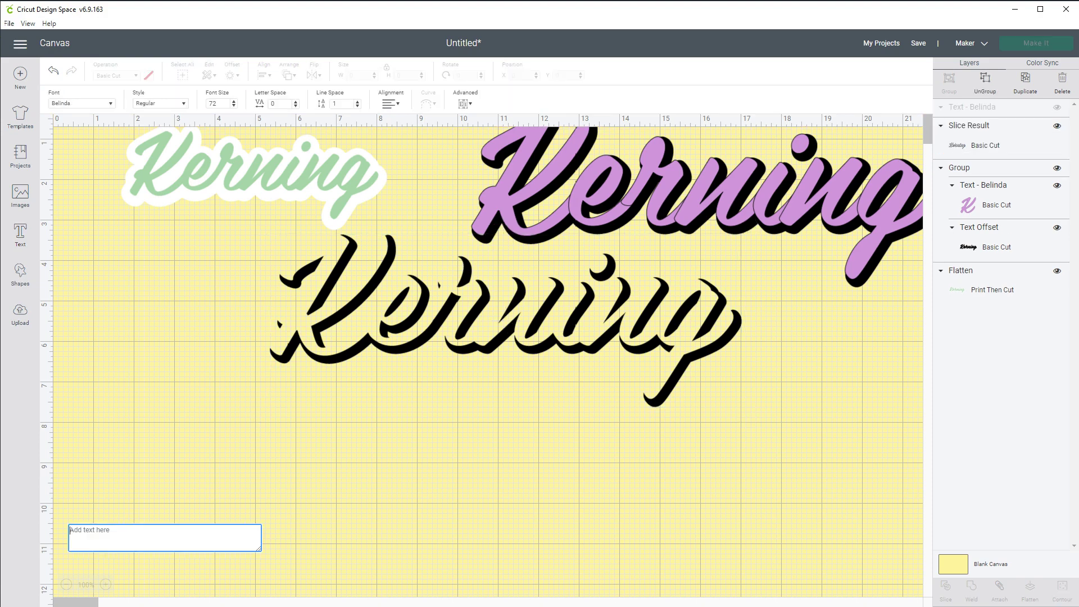
text(Kerning)
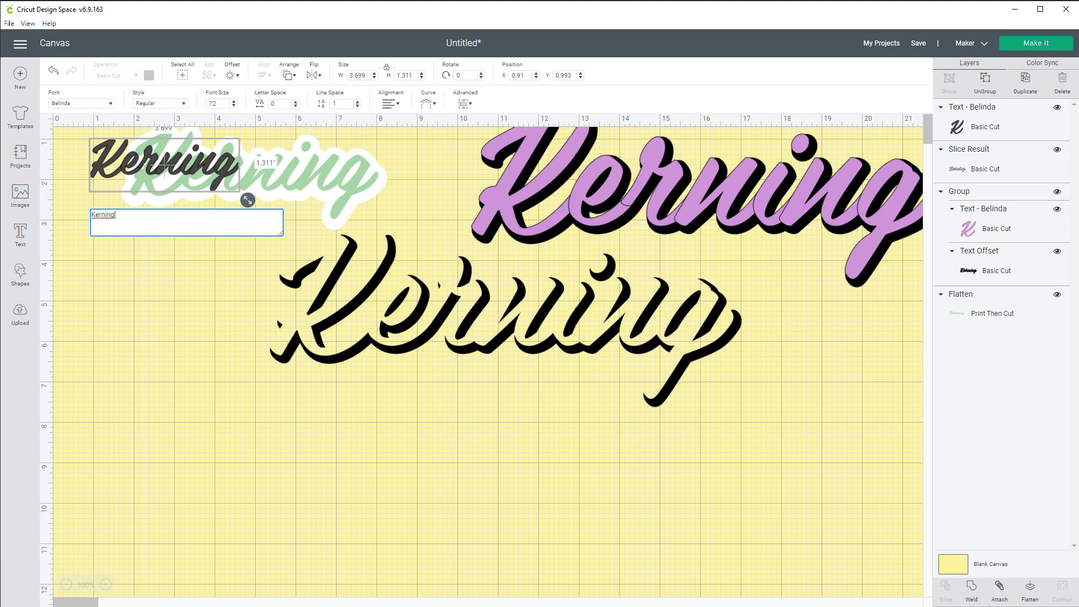
drag(166, 163, 318, 446)
drag(398, 482, 641, 568)
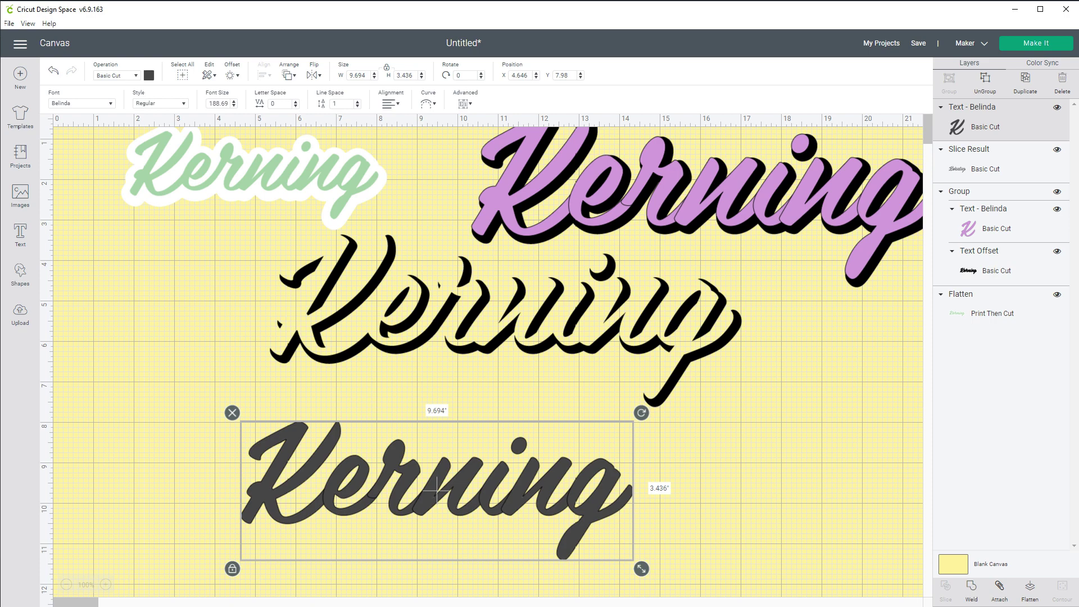
click(149, 75)
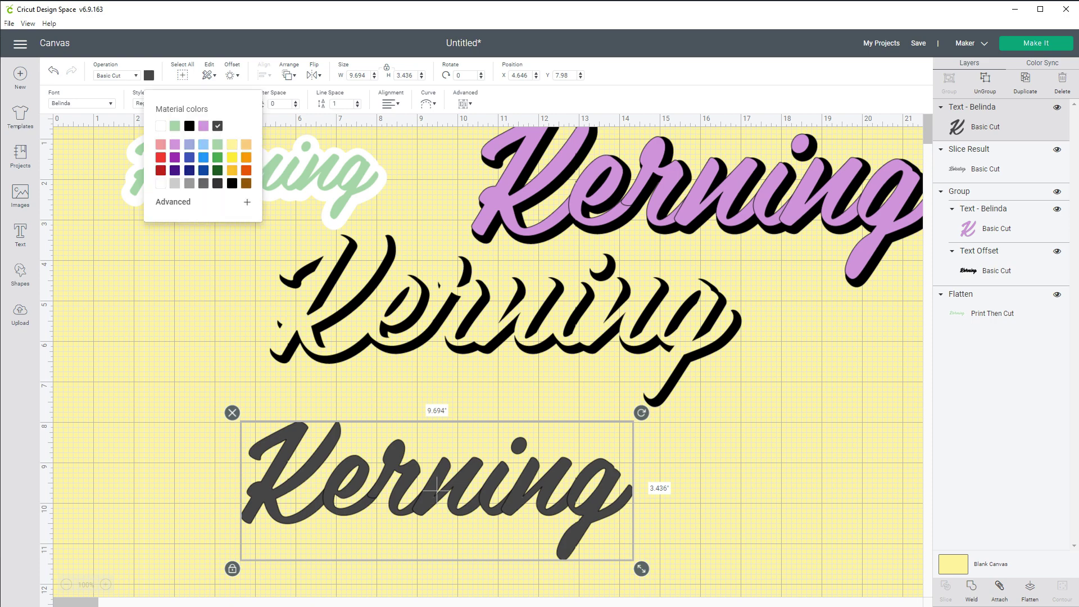
click(161, 144)
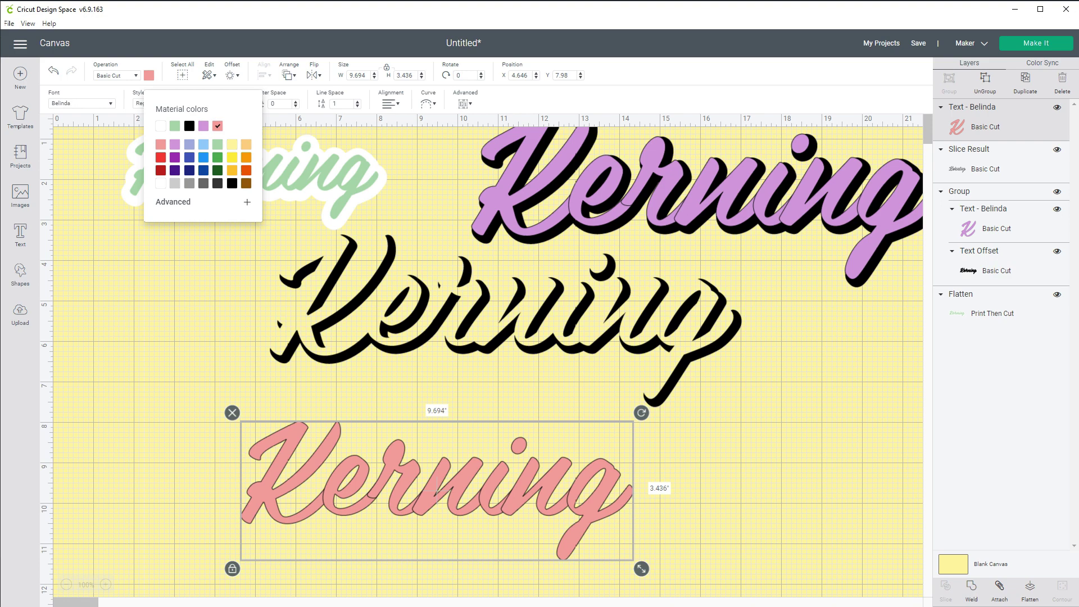
Try the Belinda Monogram font on the new Kerning text and reposition it to about X 1.623, Y 7.452
click(82, 103)
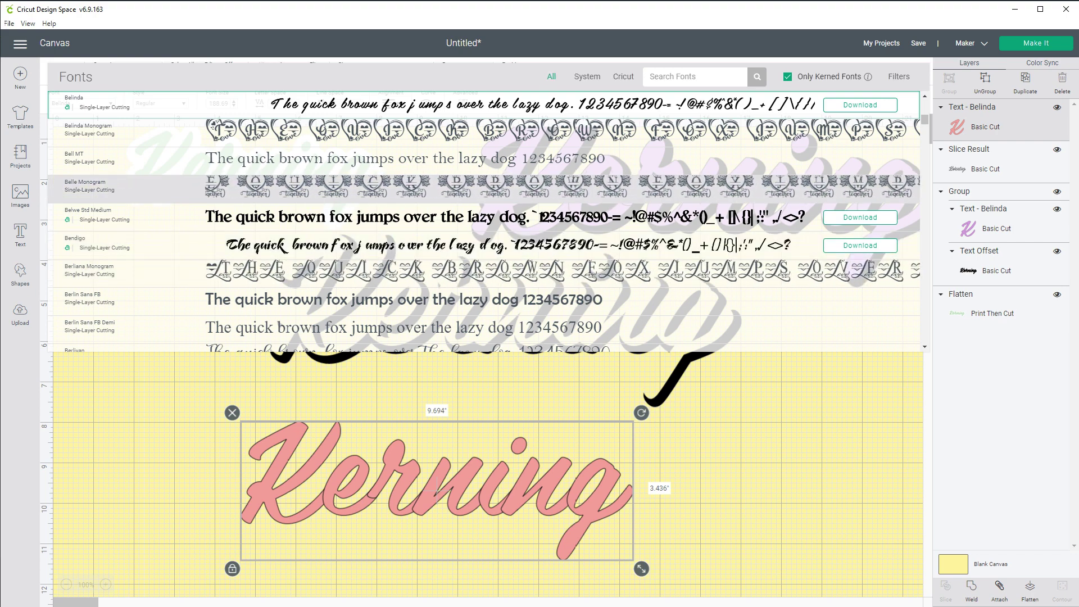
scroll(483, 236, up, 2)
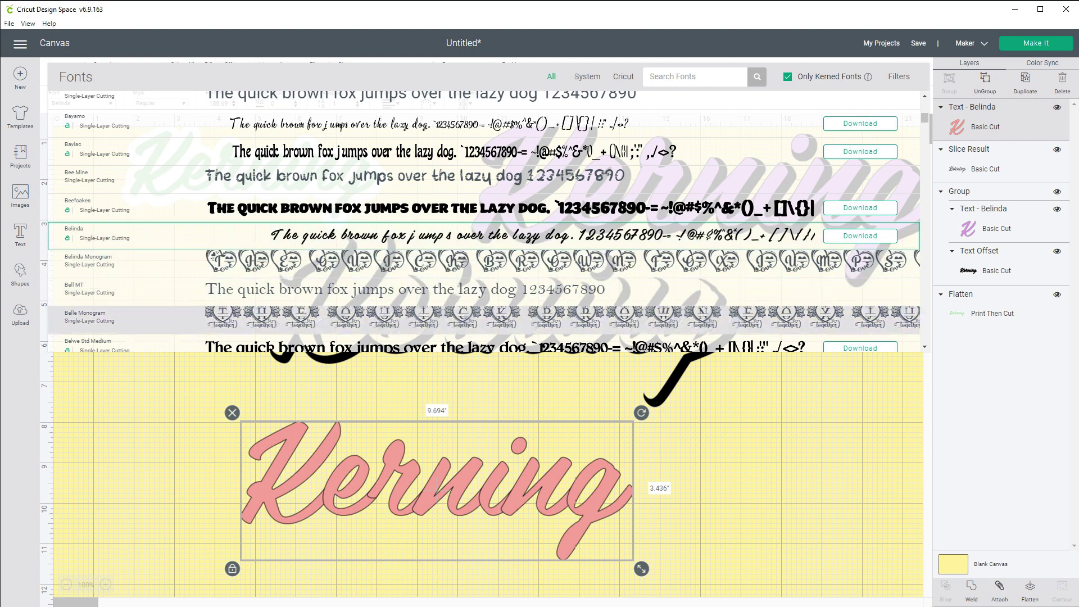
scroll(483, 252, up, 2)
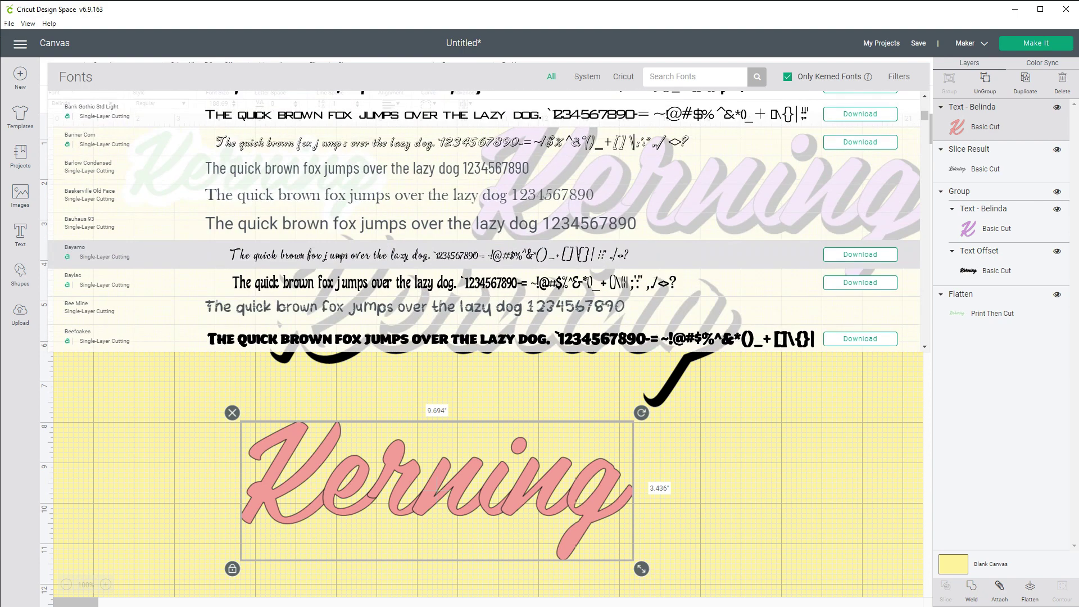
scroll(483, 258, up, 2)
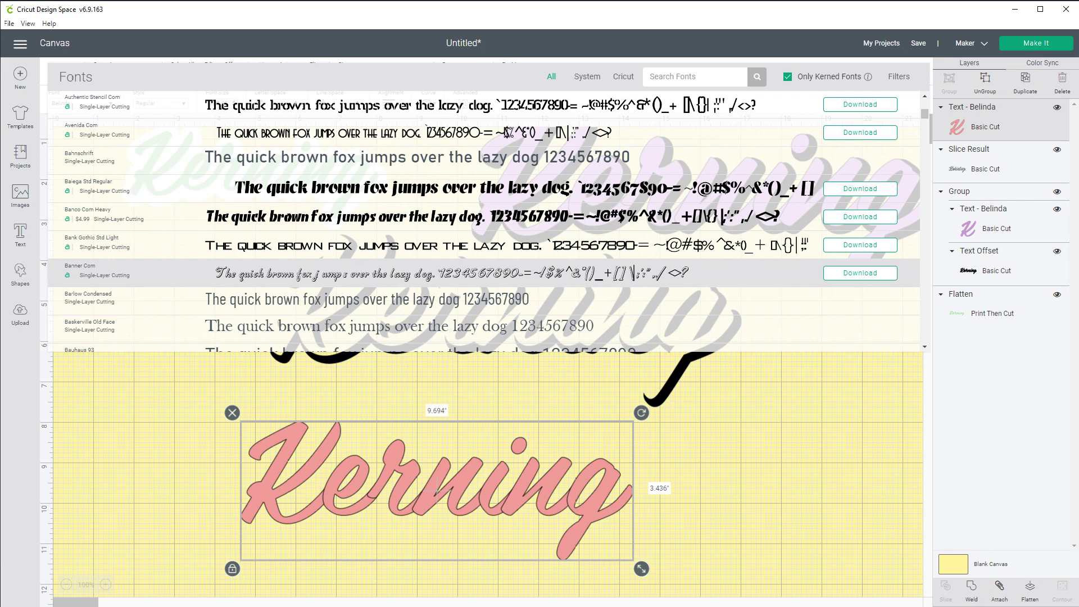
scroll(483, 264, down, 4)
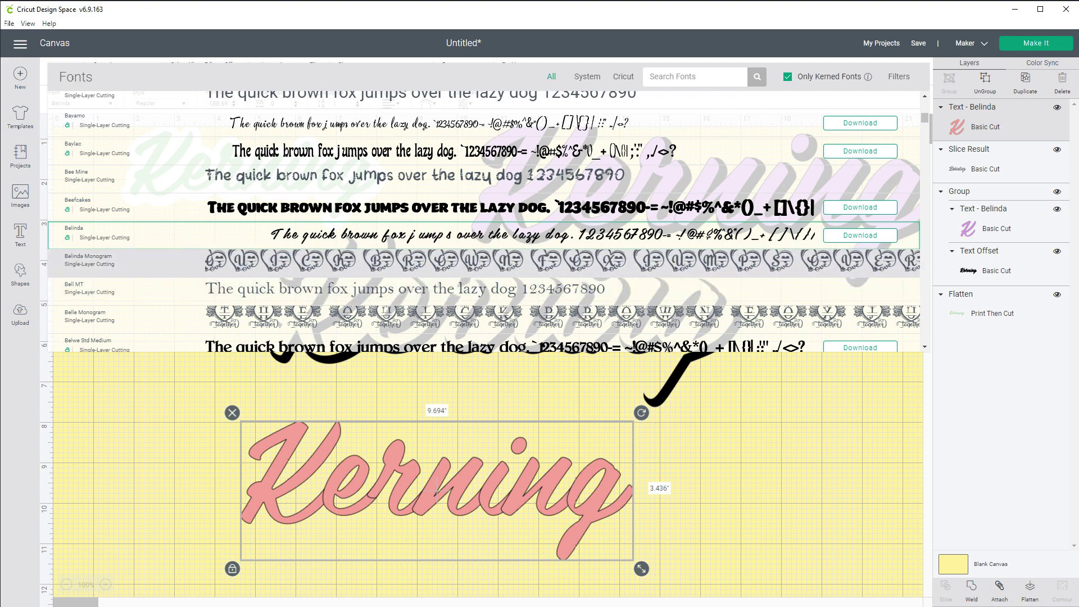
click(90, 259)
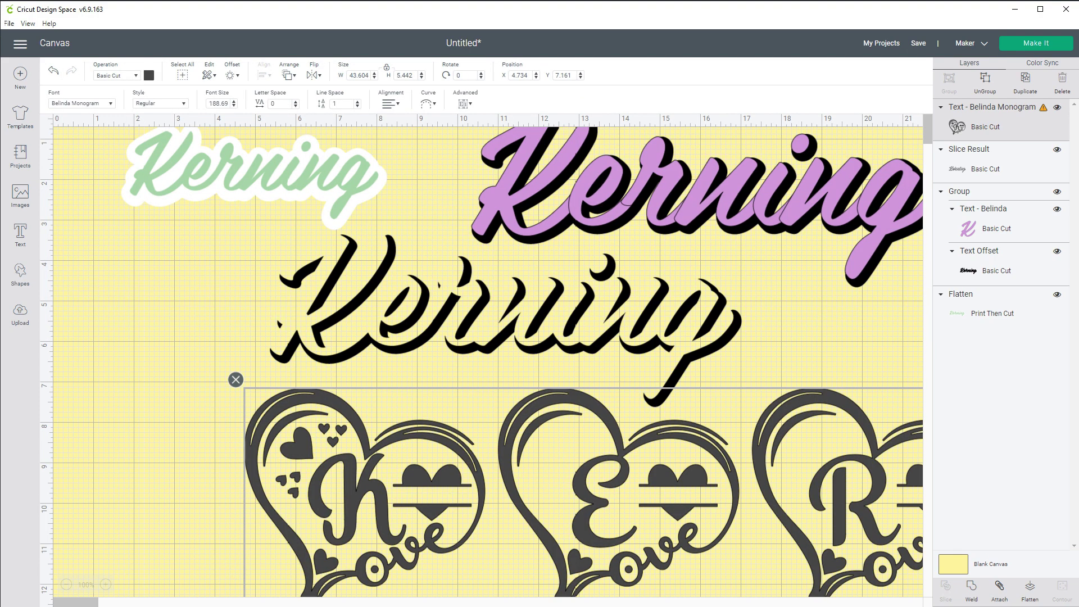
drag(394, 477, 277, 469)
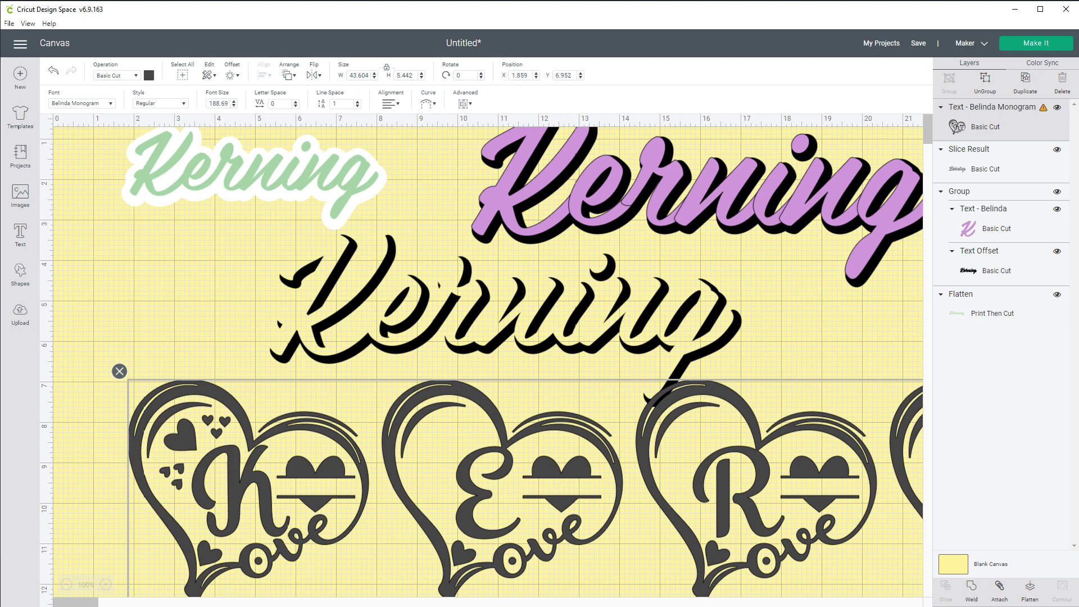
drag(277, 469, 268, 490)
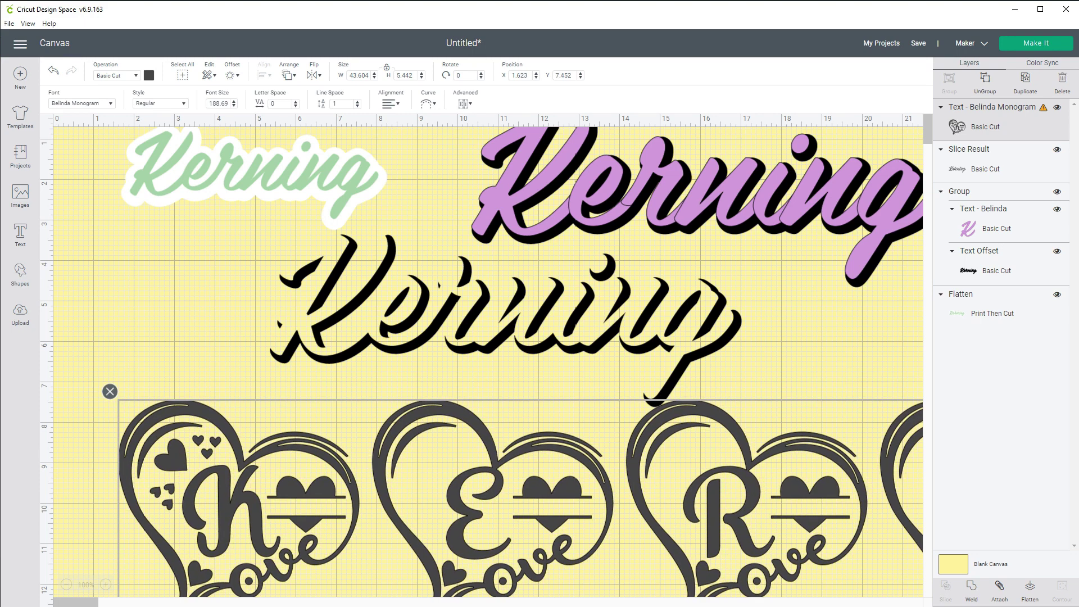
Set the new Kerning text's font to Binattiah and move it to about X 3.957, Y 7.293
click(82, 103)
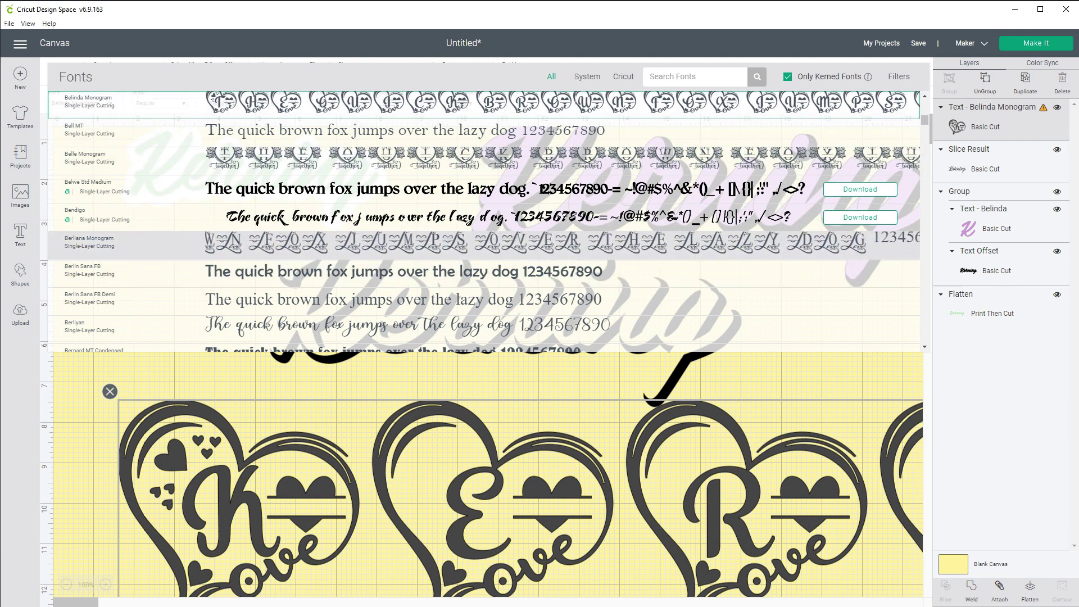
scroll(483, 270, down, 5)
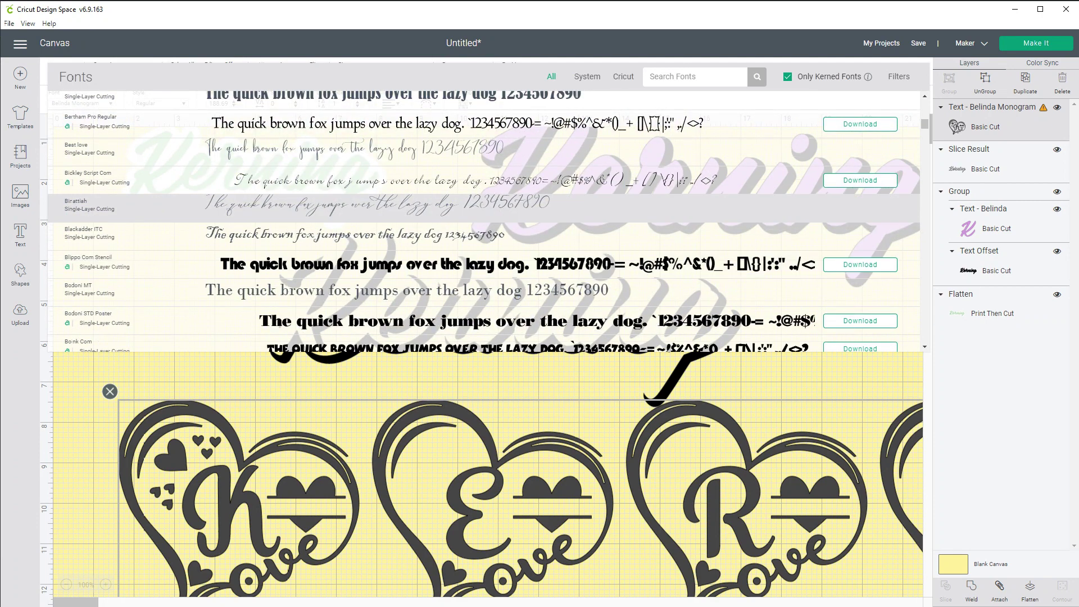
click(393, 204)
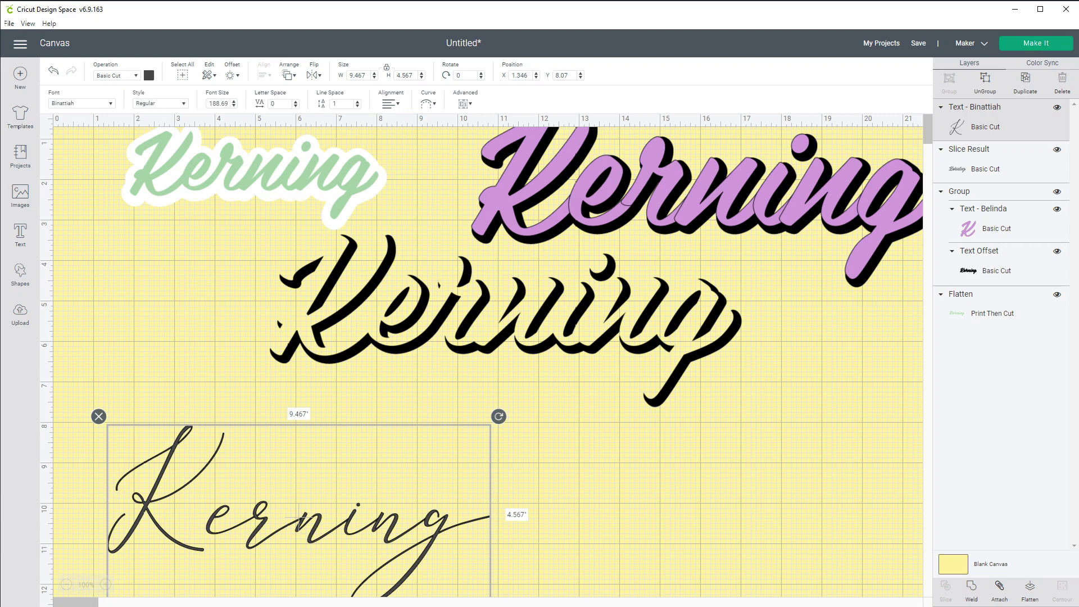
drag(386, 425, 496, 420)
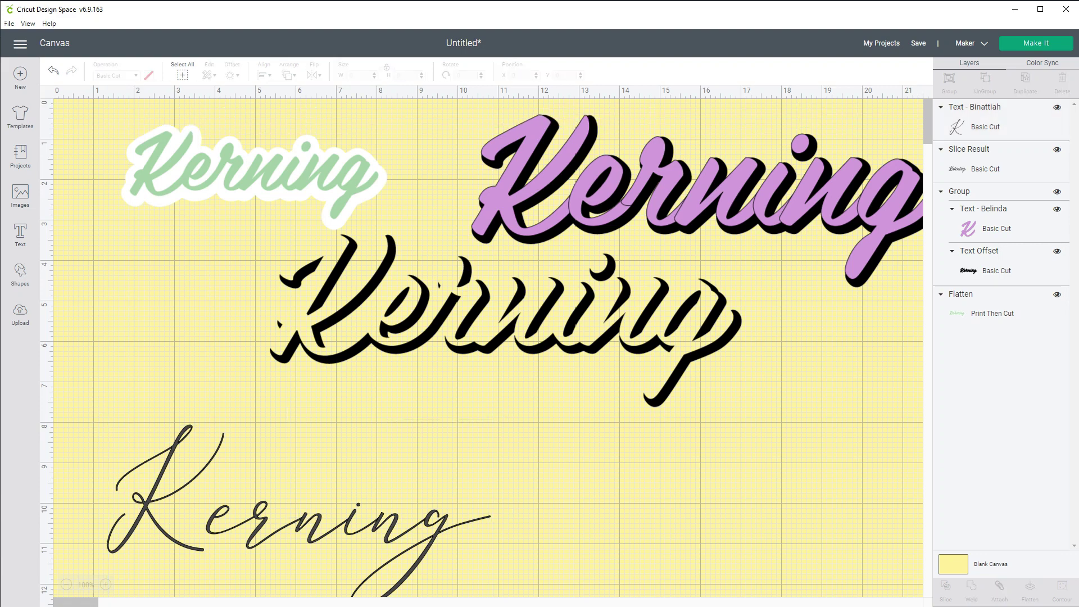
drag(298, 515, 402, 485)
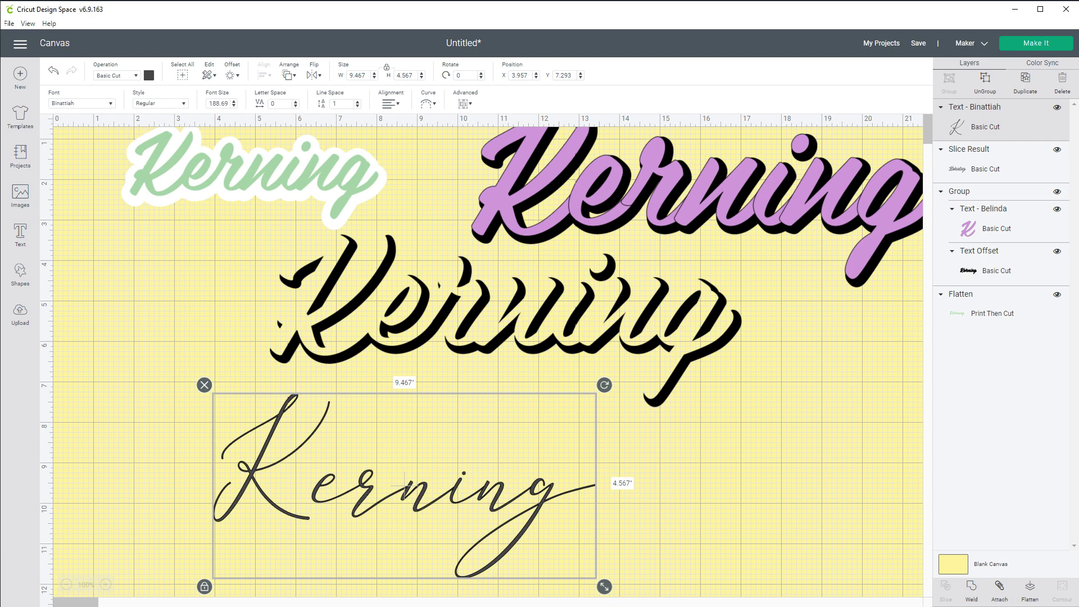
Set the Binattiah text's operation to Pen and hide the purple and black group, the flattened design and the black shadow piece
click(117, 75)
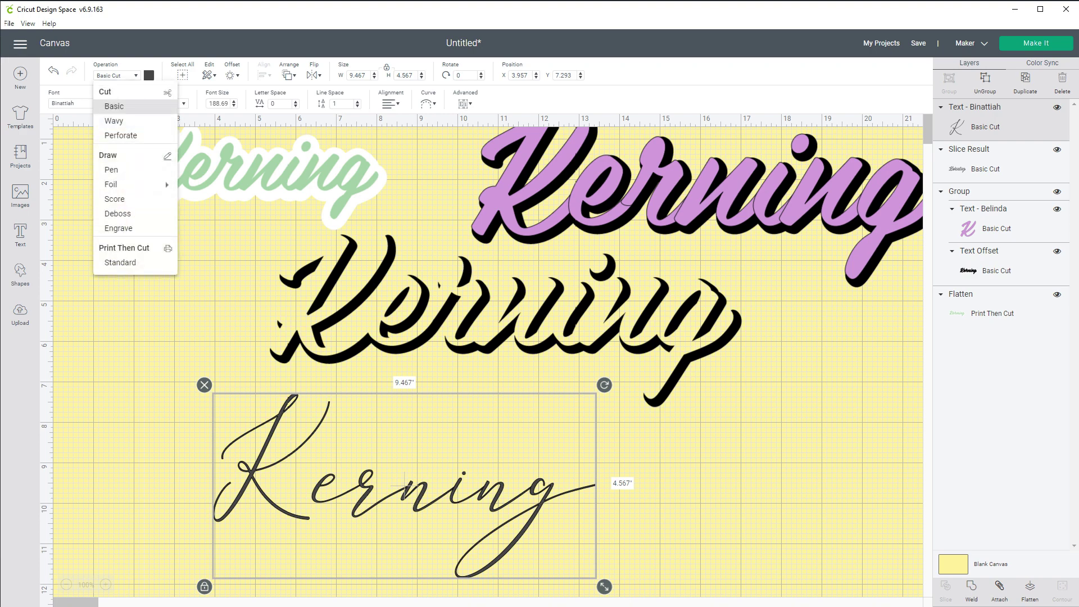
click(112, 170)
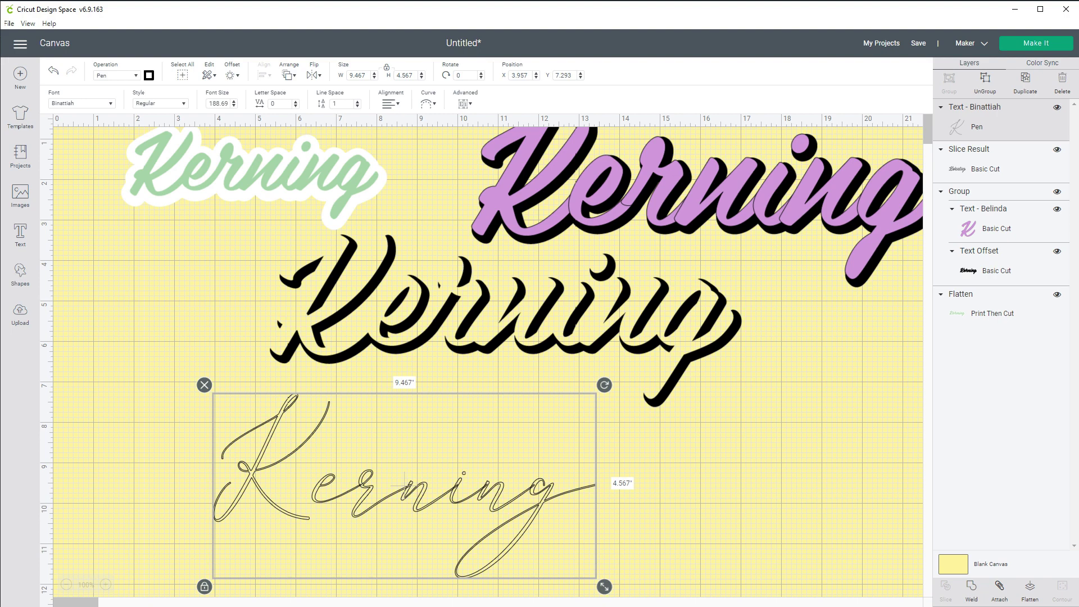
click(1057, 209)
click(1057, 191)
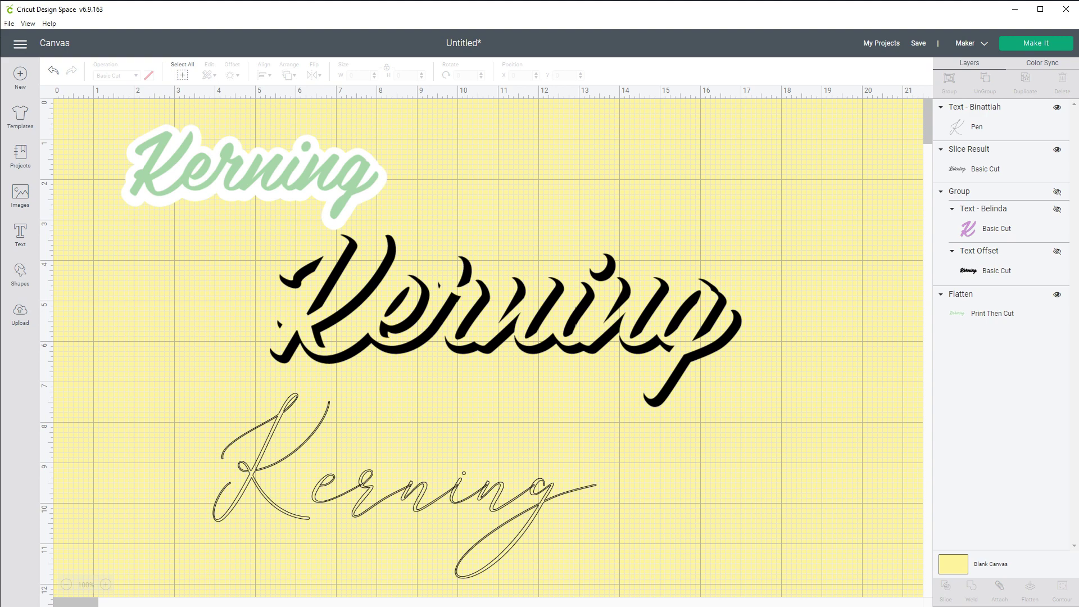
click(1057, 295)
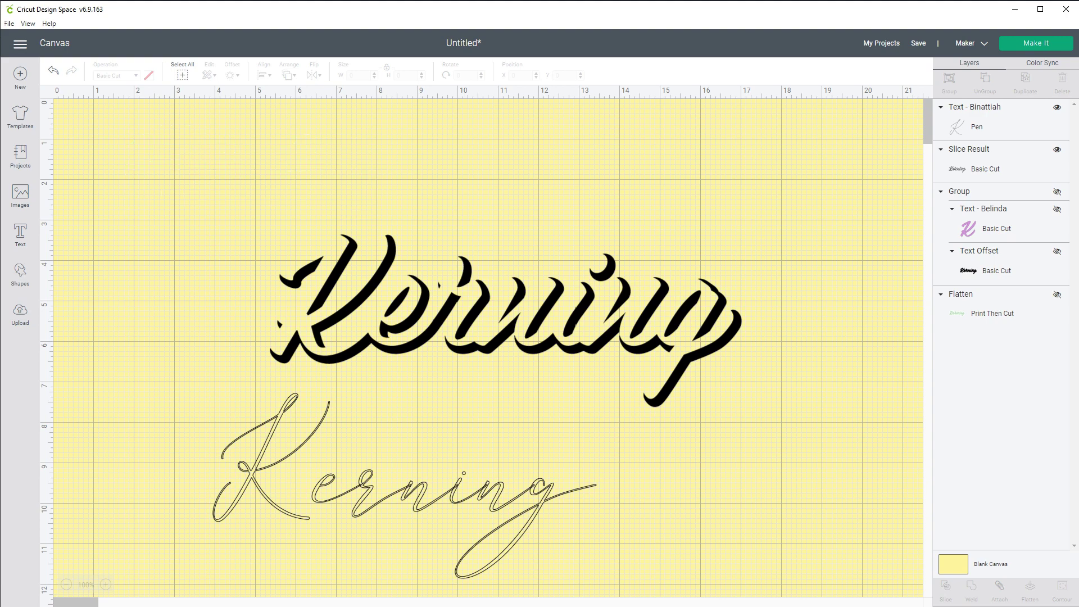
click(1057, 149)
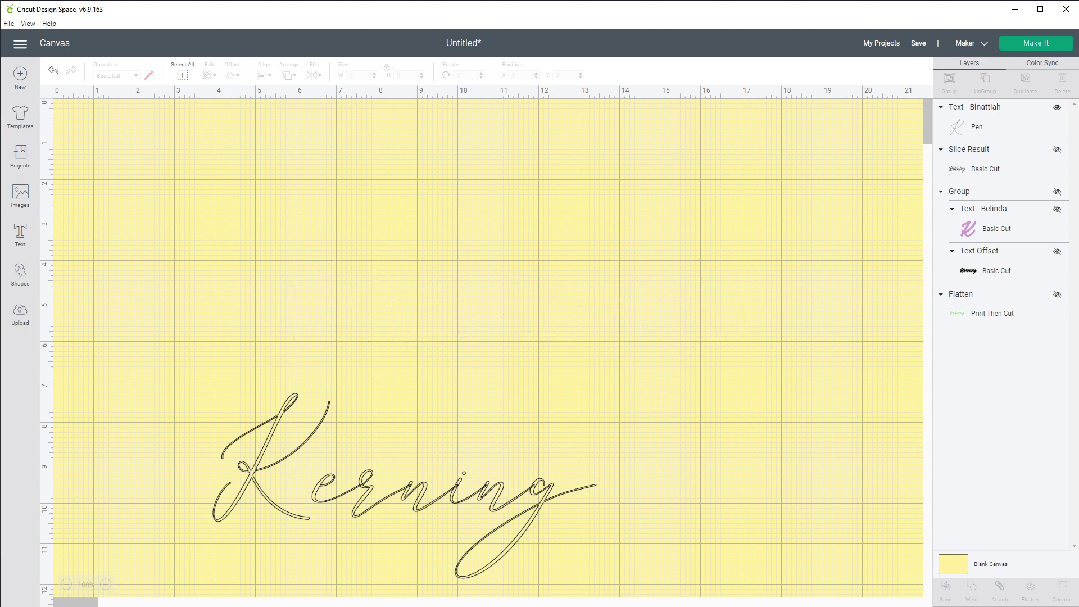
Weld the Binattiah pen text and move the result to about X 8.29, Y 7.682
drag(405, 480, 473, 289)
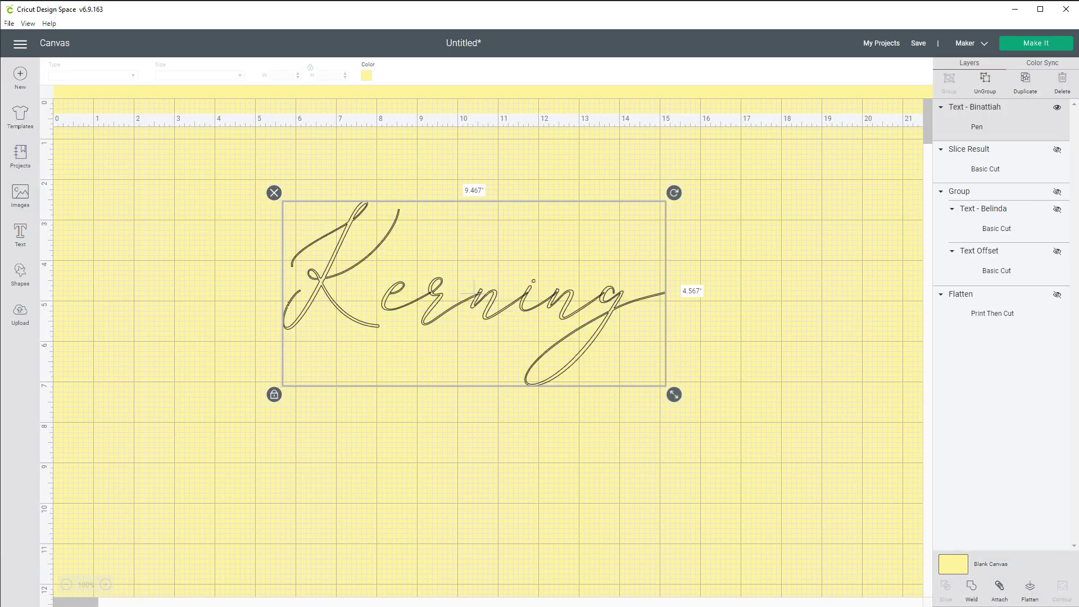
drag(472, 292, 462, 444)
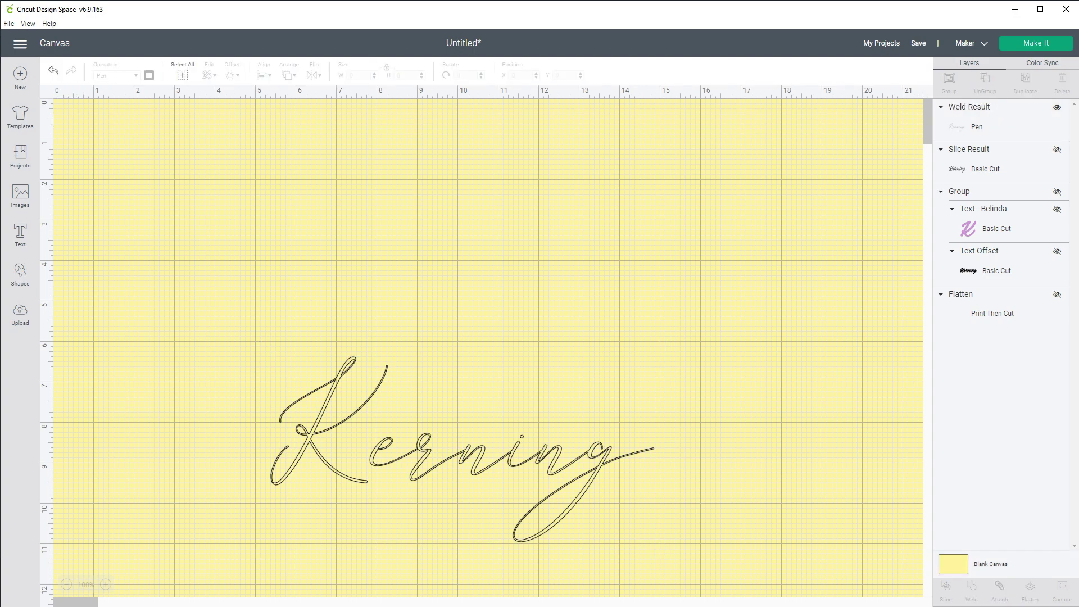
drag(461, 443, 472, 287)
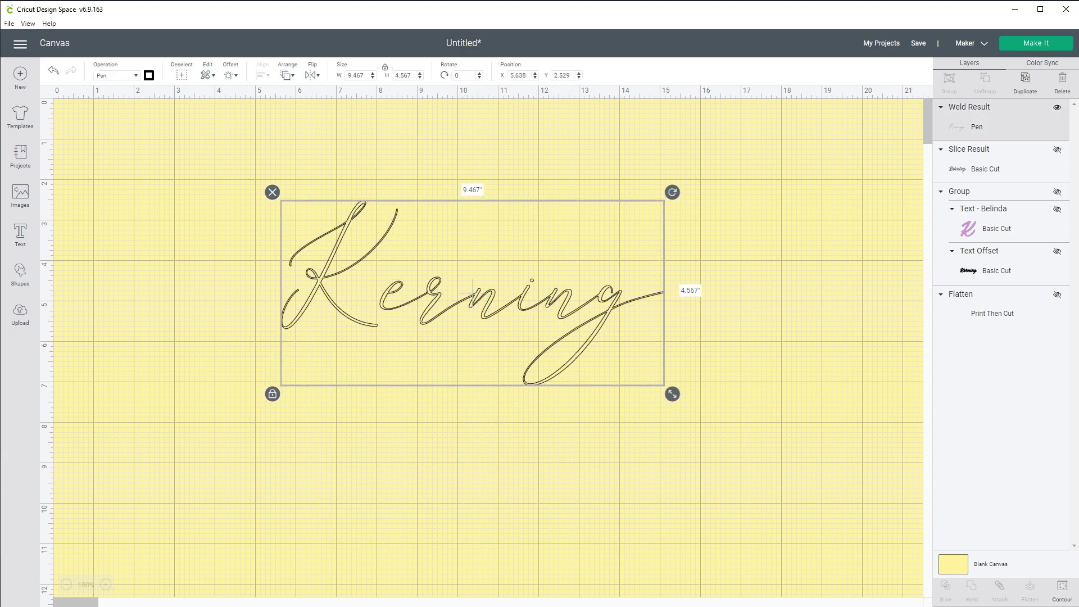
drag(472, 286, 486, 352)
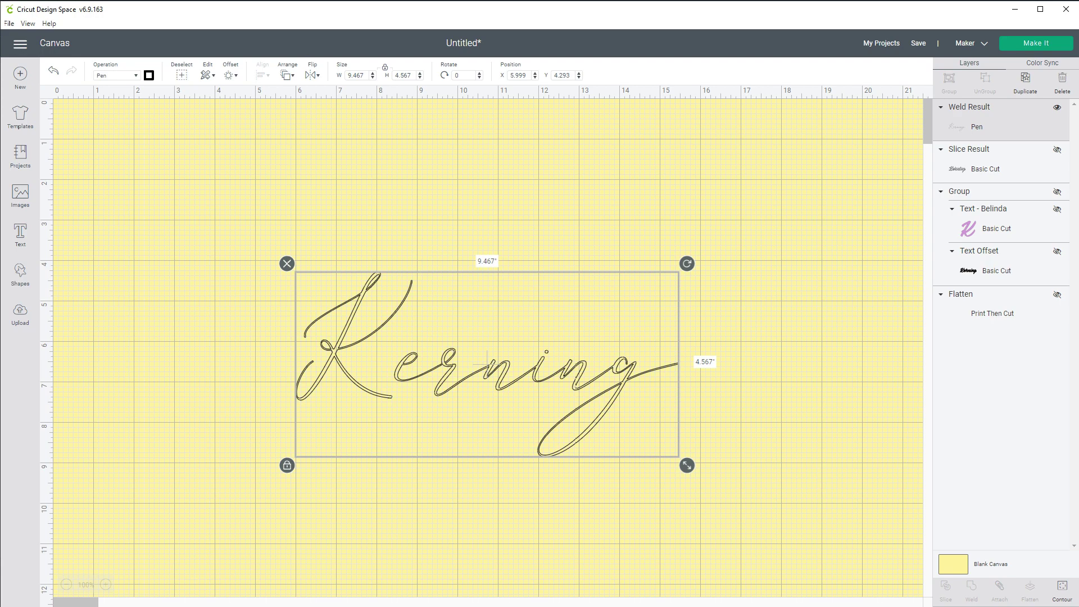
drag(487, 356, 580, 500)
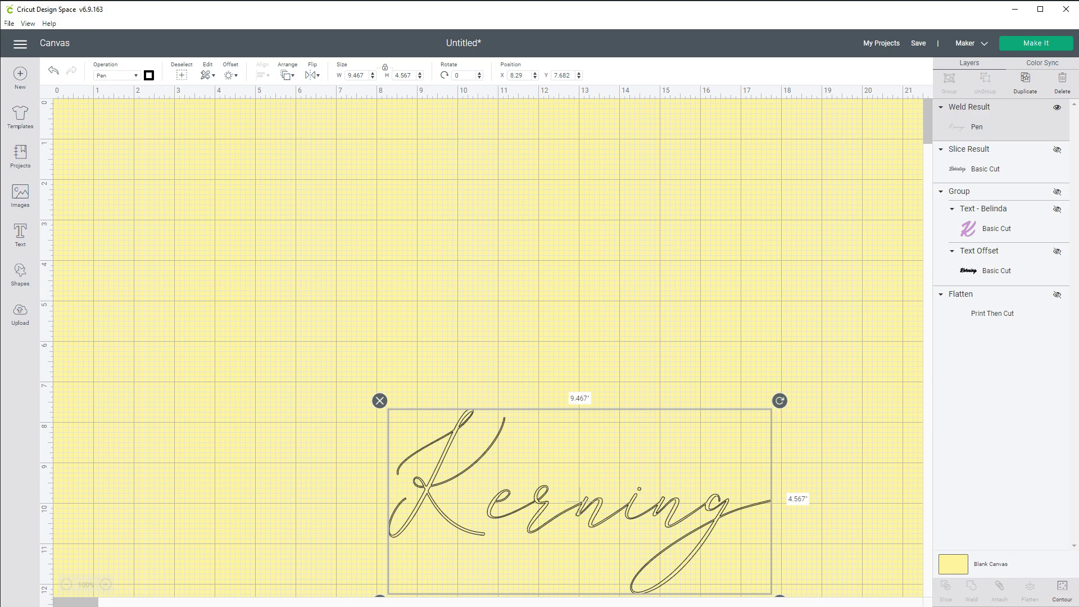
Unhide the purple Kerning text, its black offset and the flattened green design
click(1057, 191)
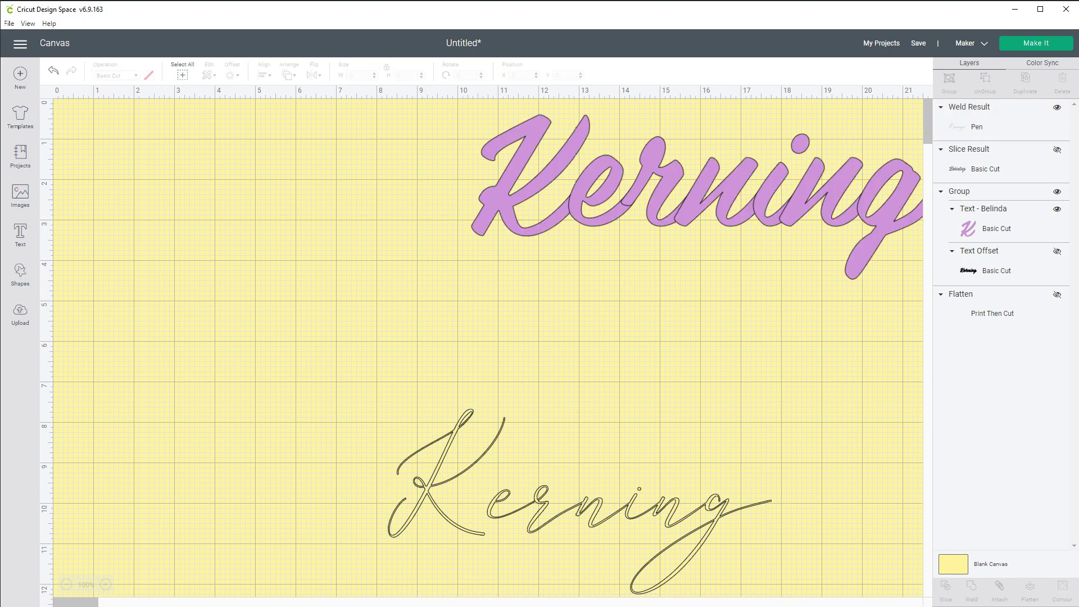
click(1057, 251)
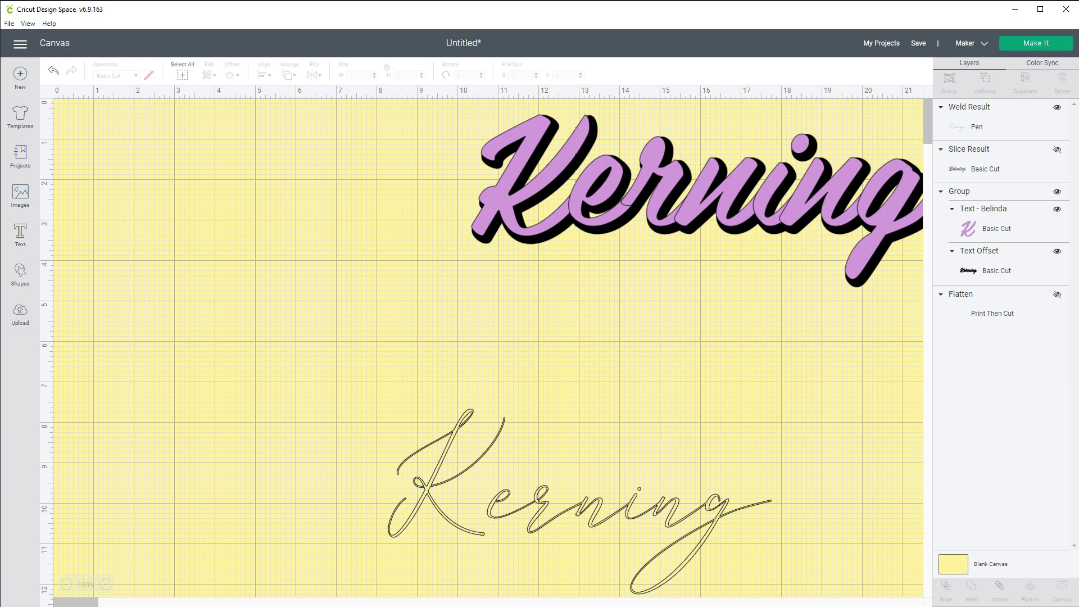
click(1057, 294)
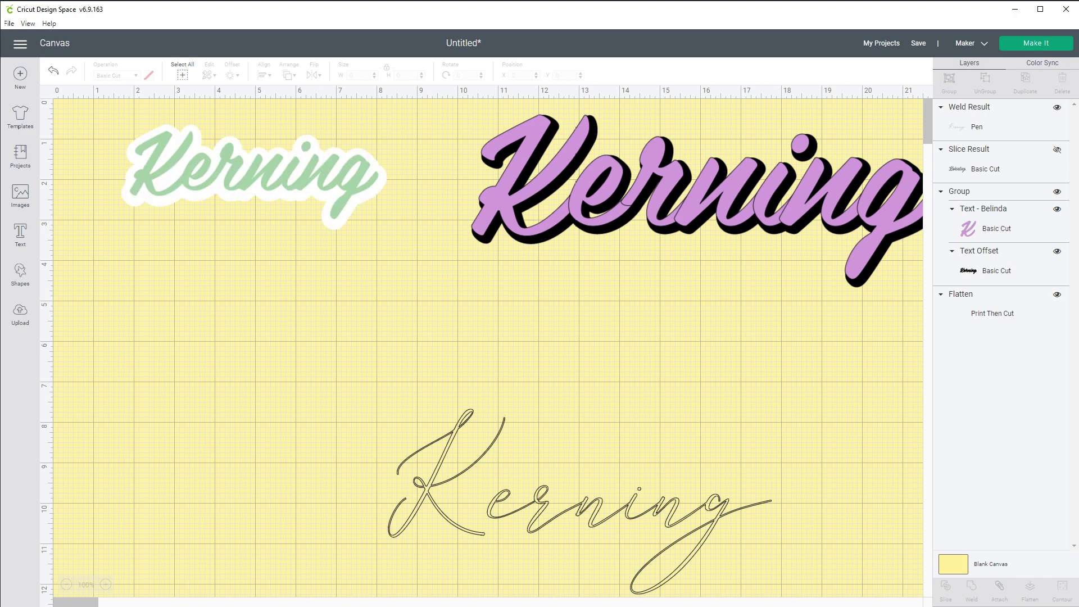
Move the flattened green design to about X 1.772, Y 2.227, and unhide the black shadow piece and place it at about X 7.88, Y 4.268
drag(255, 185, 258, 248)
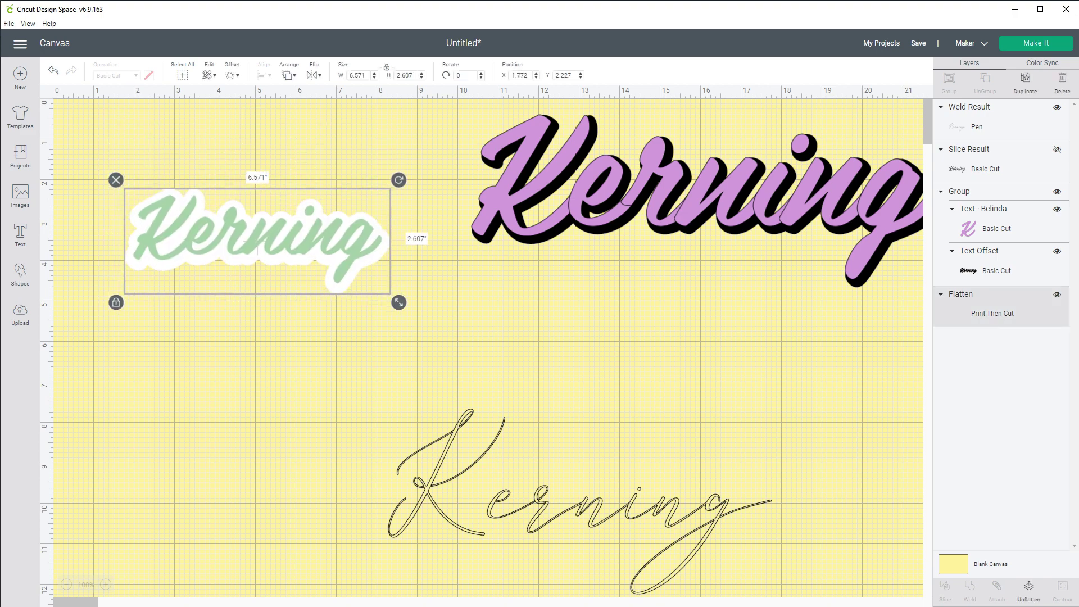
click(1057, 150)
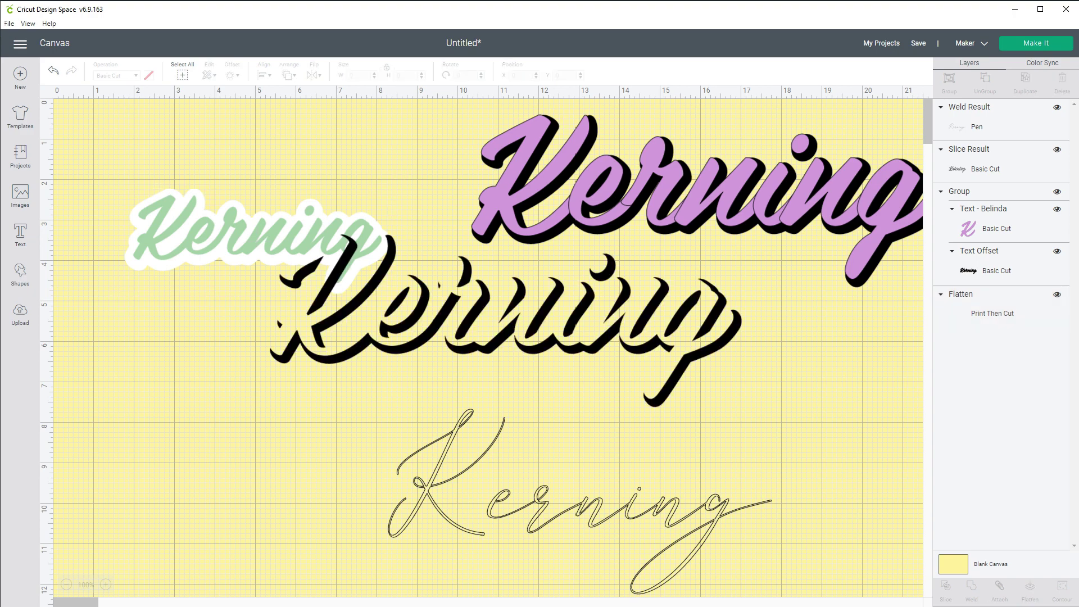
drag(505, 321, 609, 358)
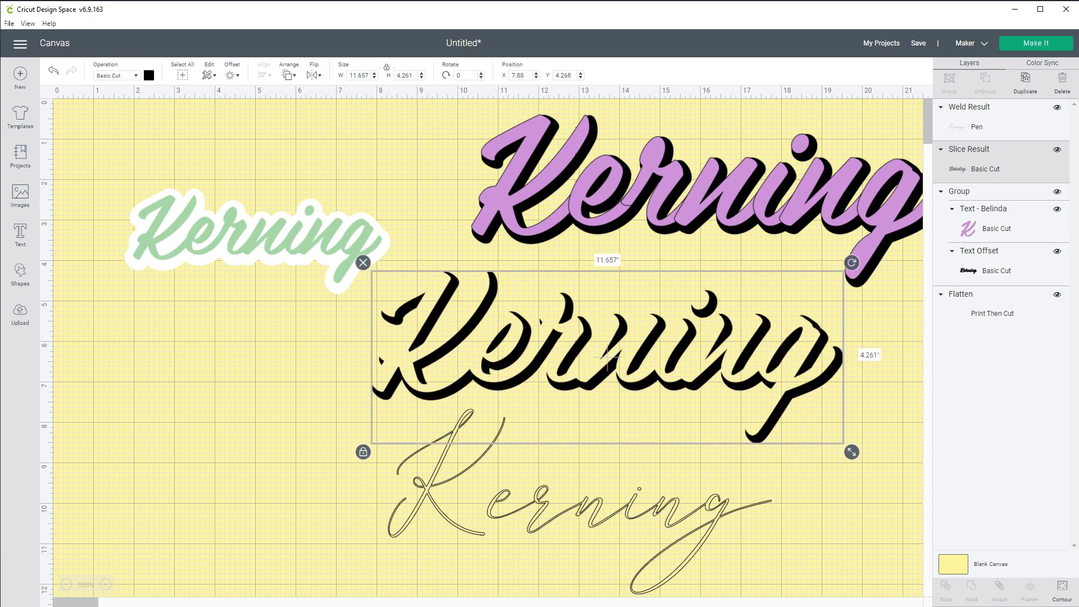